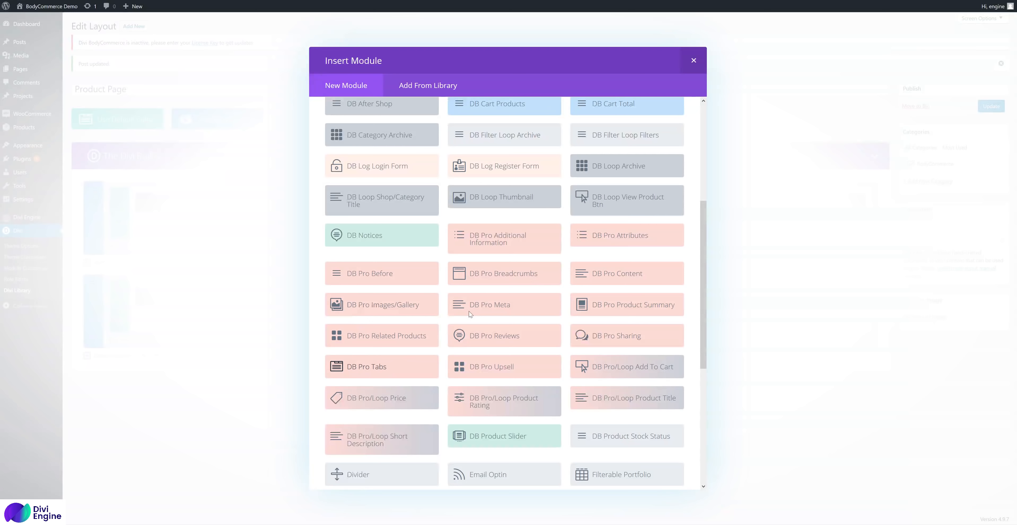
Step: Add the DB Pro Breadcrumbs and DB Pro Meta modules to the column beside the images/gallery module
left_click(520, 282)
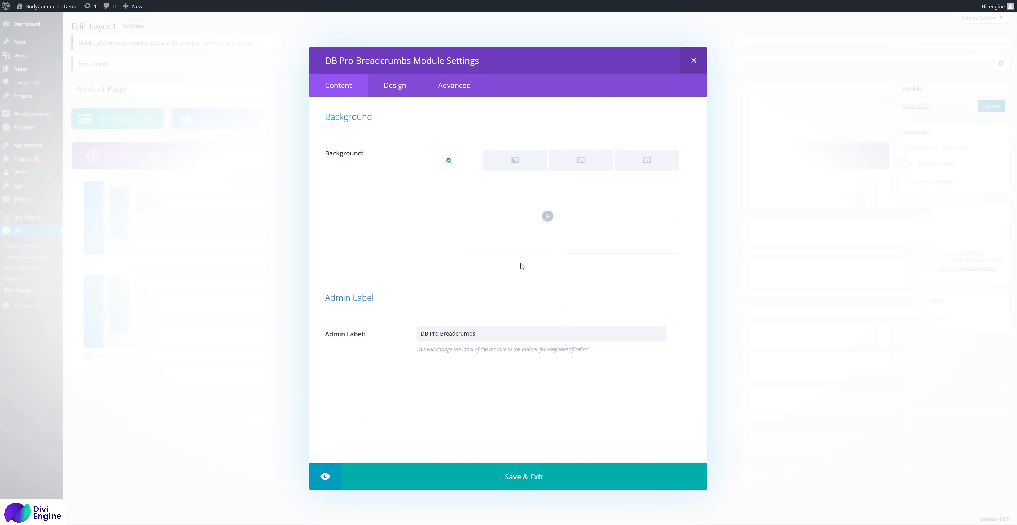
left_click(536, 478)
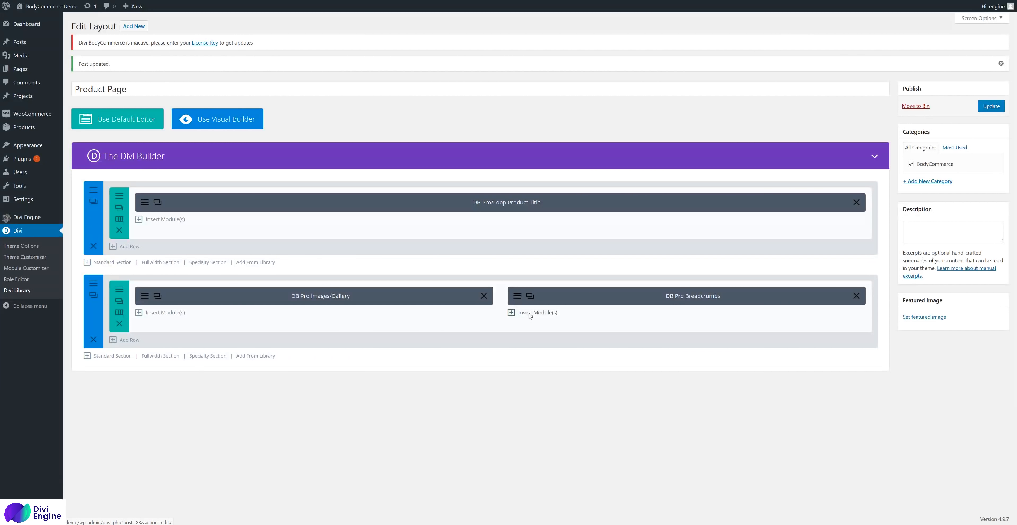
left_click(529, 312)
scroll(522, 345, "down", 1)
scroll(523, 344, "down", 5)
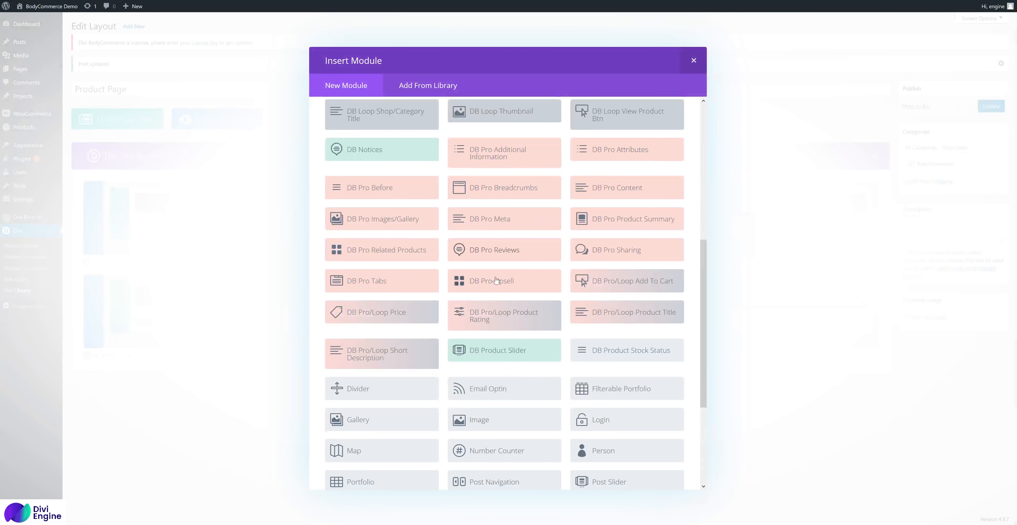
left_click(499, 224)
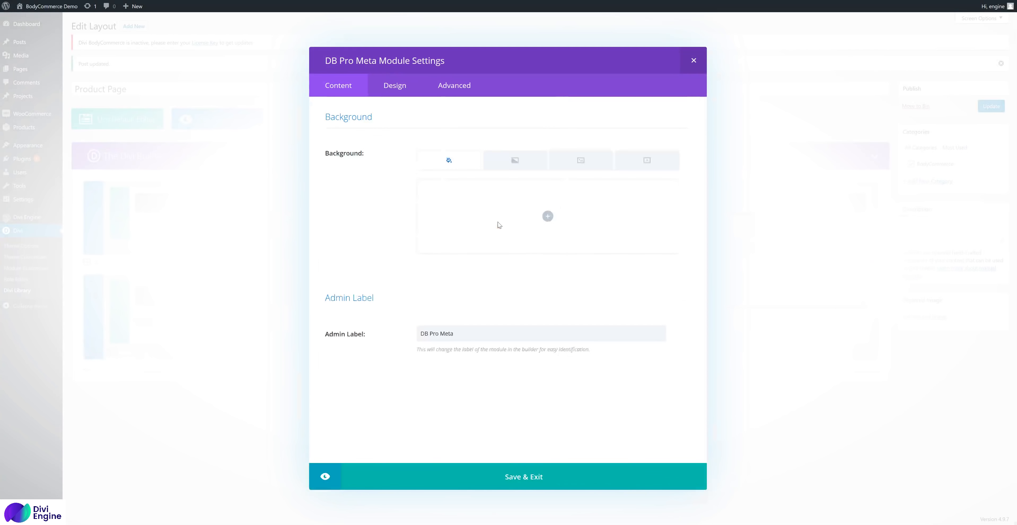
left_click(584, 478)
Step: Insert a DB Pro/Loop Add To Cart module below DB Pro Meta, keeping its default settings
left_click(545, 337)
scroll(538, 347, "down", 6)
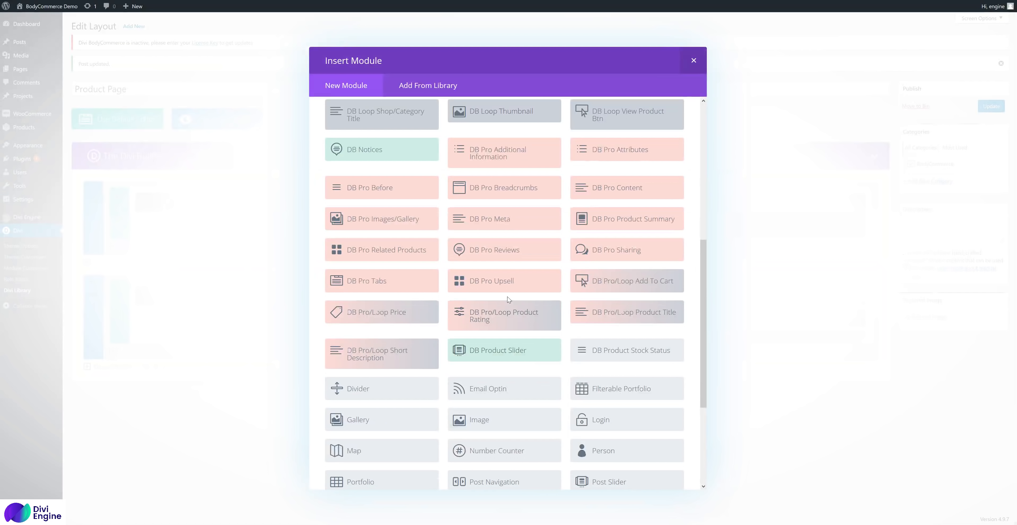
left_click(636, 284)
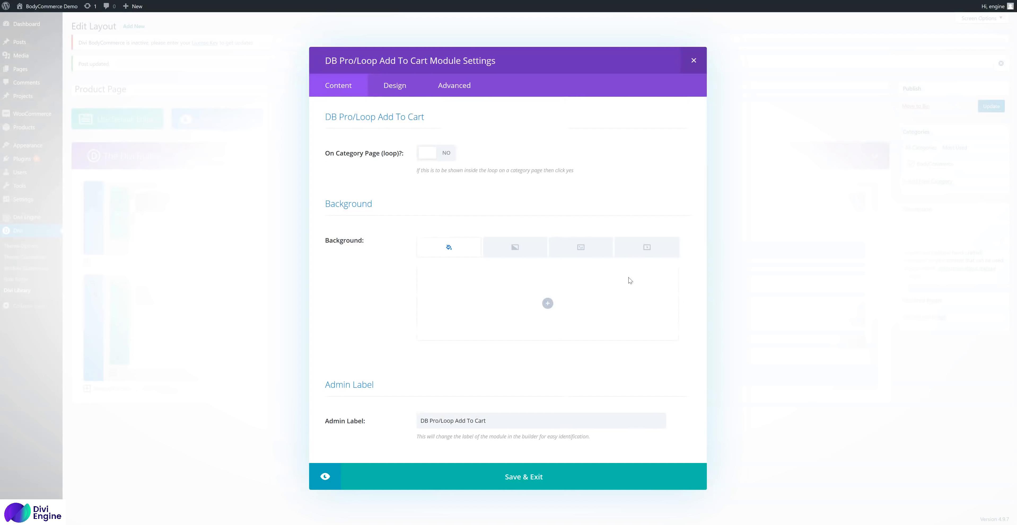
left_click(554, 479)
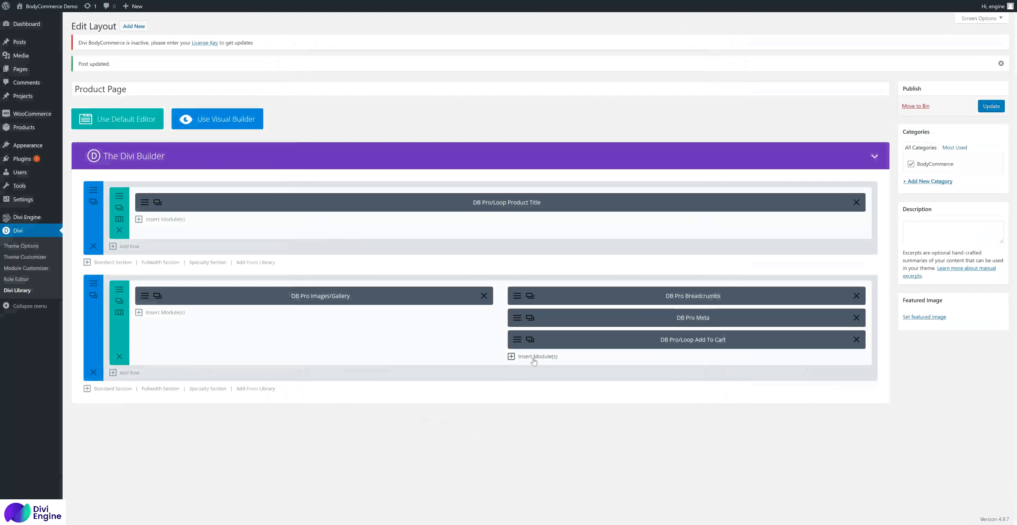
Step: Add a DB Pro/Loop Price module, place it above DB Pro/Loop Add To Cart, and update the layout
left_click(533, 357)
scroll(533, 359, "down", 5)
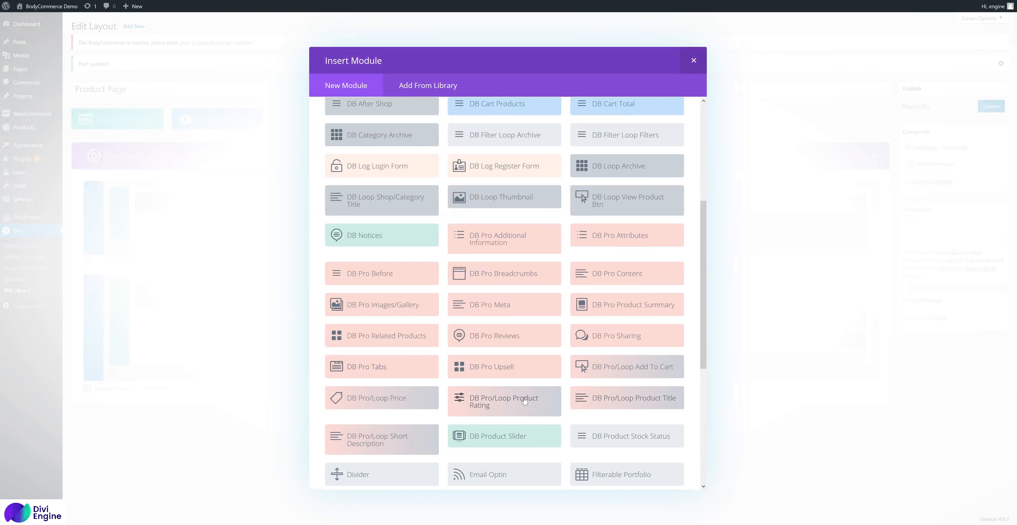
left_click(390, 398)
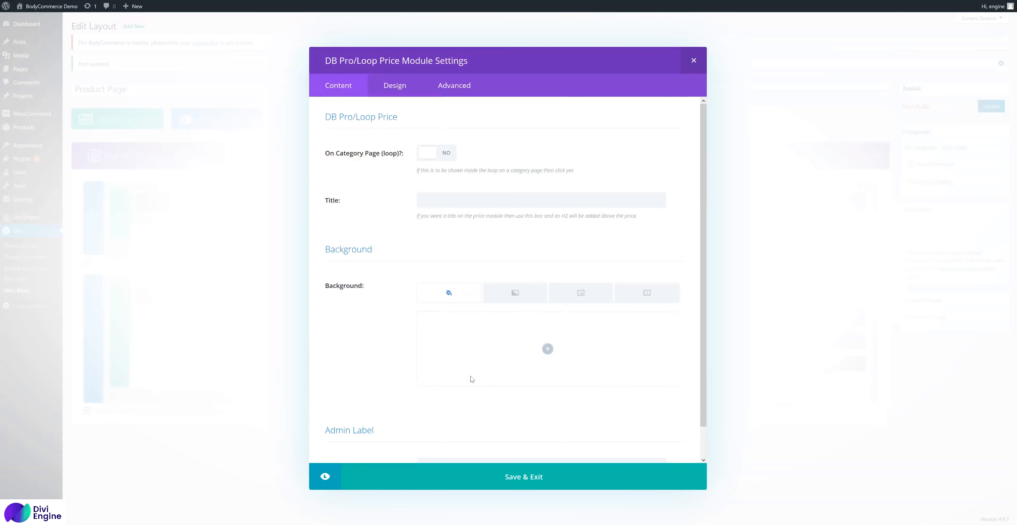
left_click(514, 477)
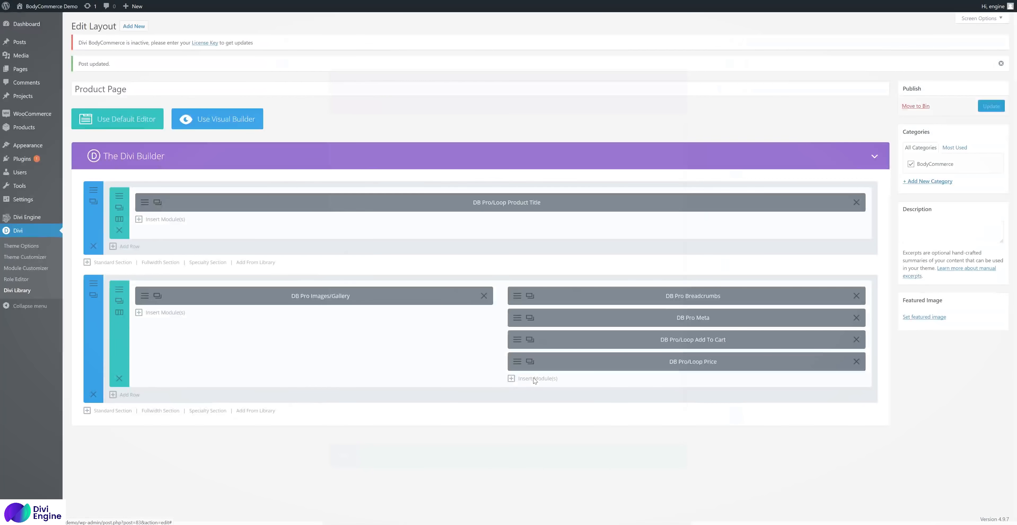
left_click_drag(616, 361, 621, 339)
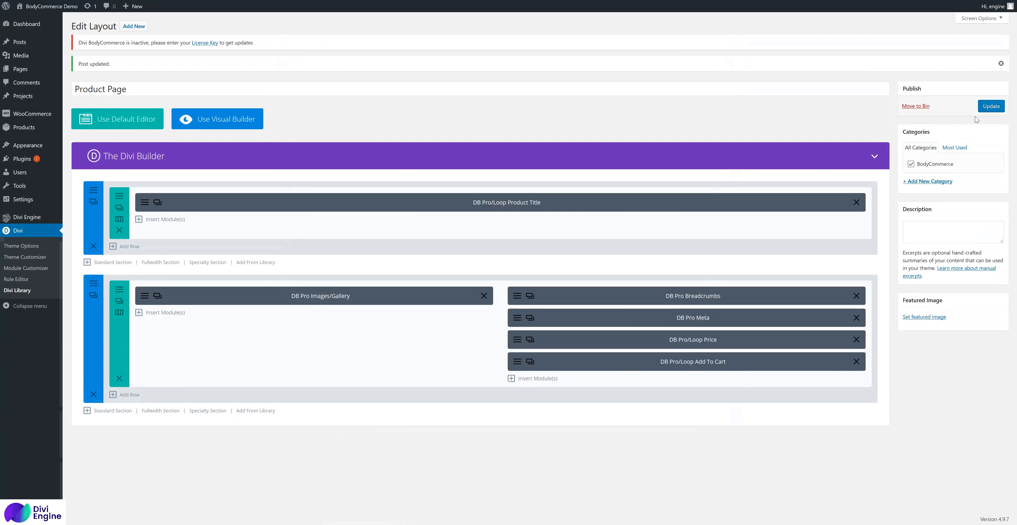
left_click(989, 106)
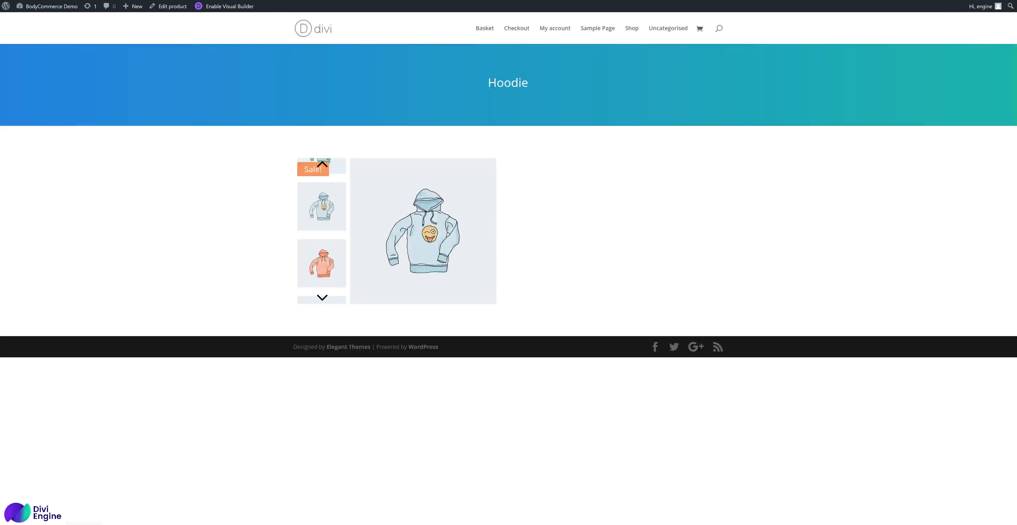
Step: Reload the Hoodie product page and browse through its gallery images
right_click(174, 207)
left_click(234, 221)
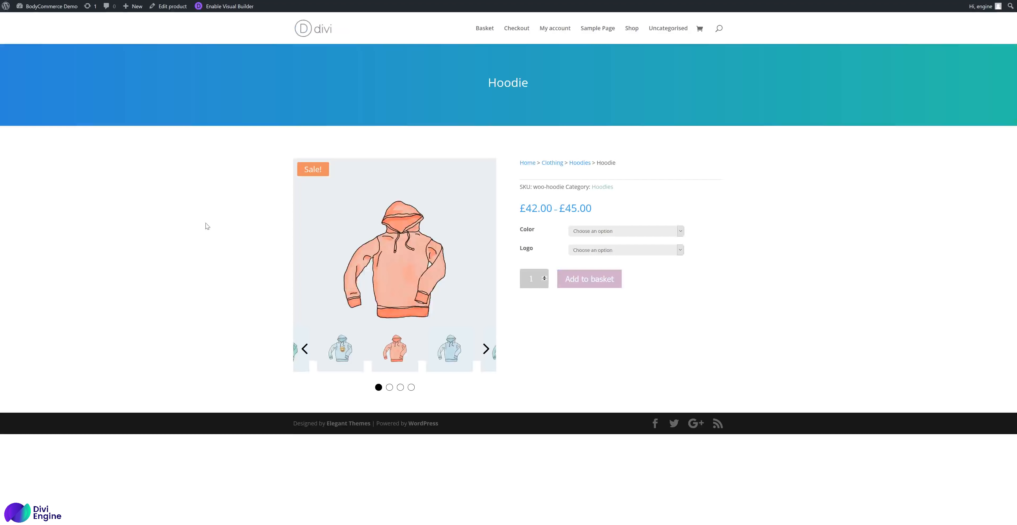
left_click(485, 349)
left_click(485, 350)
left_click(485, 349)
left_click(486, 350)
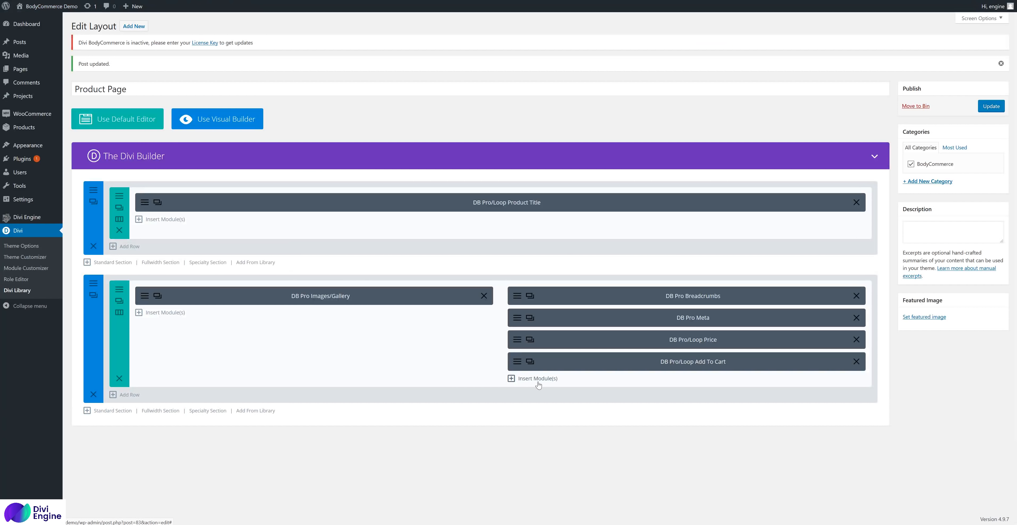
left_click(539, 381)
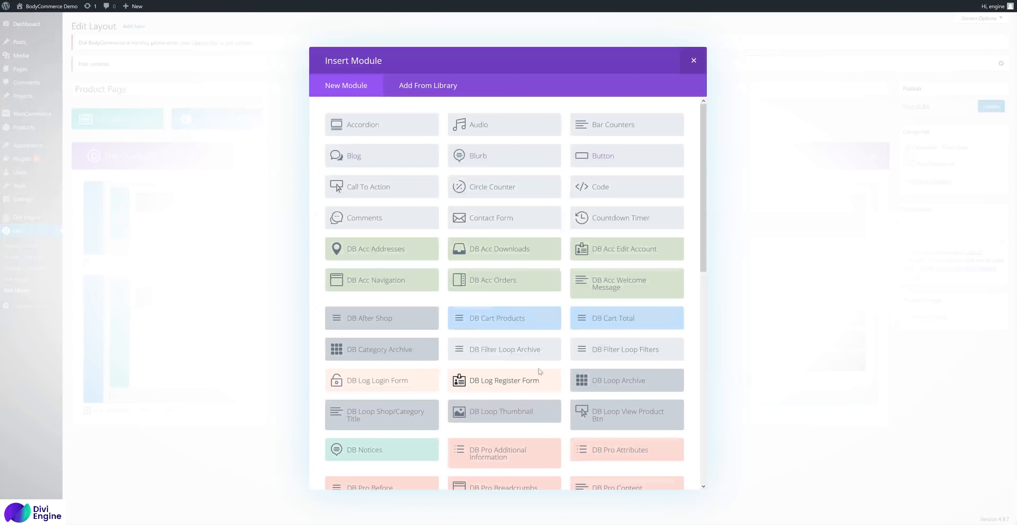
scroll(540, 372, "down", 3)
scroll(532, 375, "down", 2)
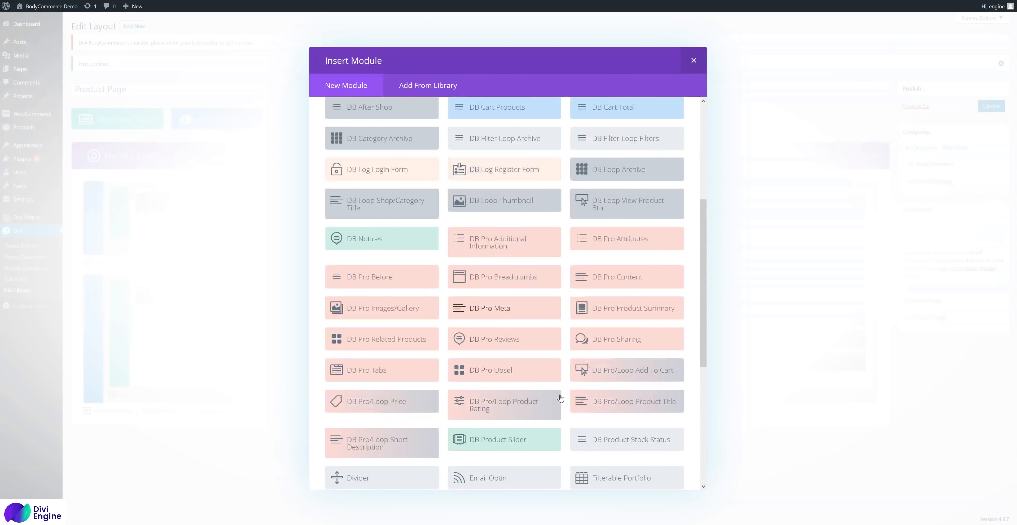
left_click(693, 61)
Step: Add a single-column standard section below the gallery section containing a DB Pro Content module, and update the layout
left_click(115, 411)
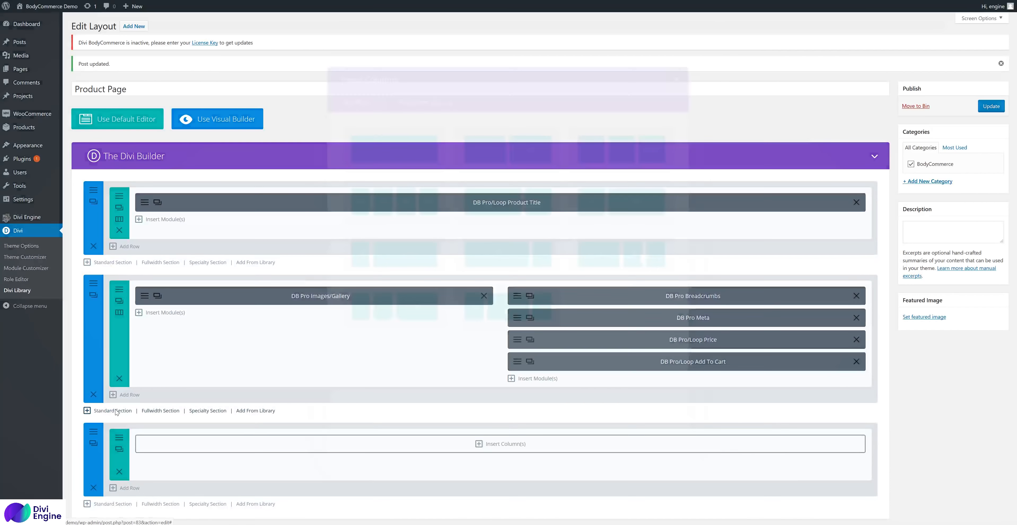
left_click(369, 141)
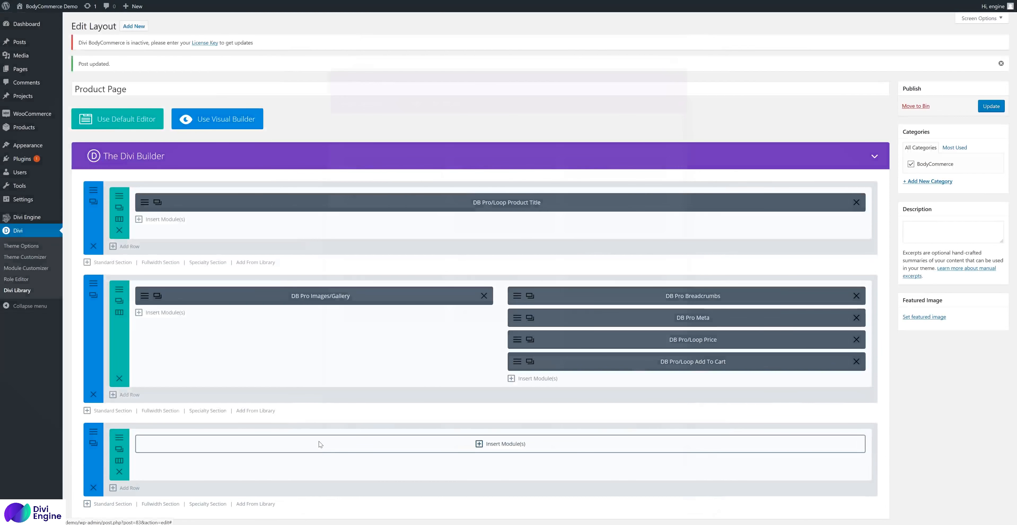
left_click(319, 442)
scroll(613, 274, "down", 5)
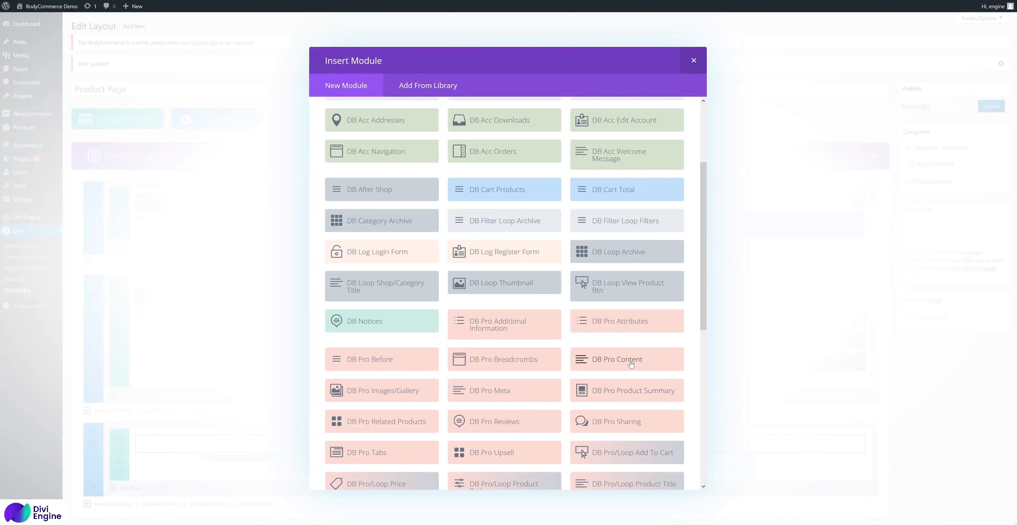
left_click(620, 364)
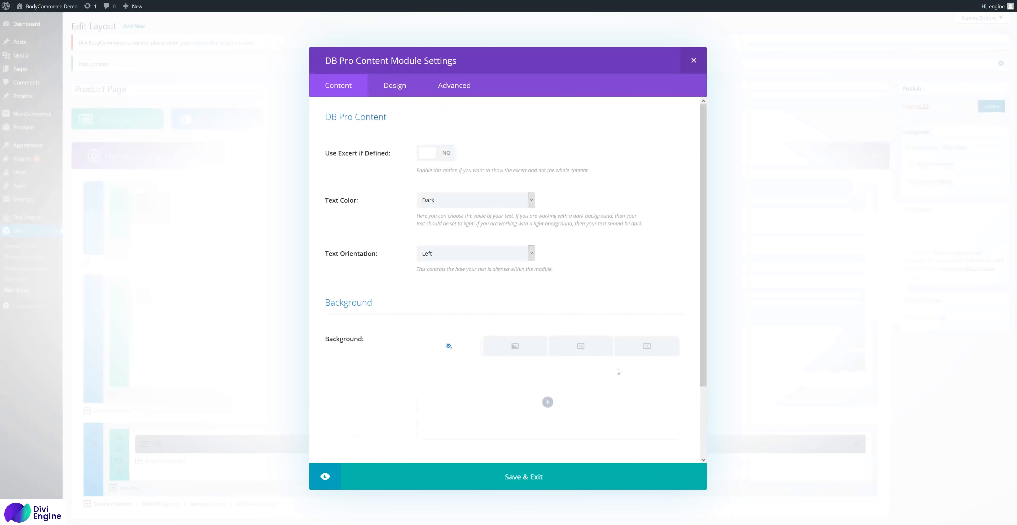
left_click(561, 479)
left_click(984, 107)
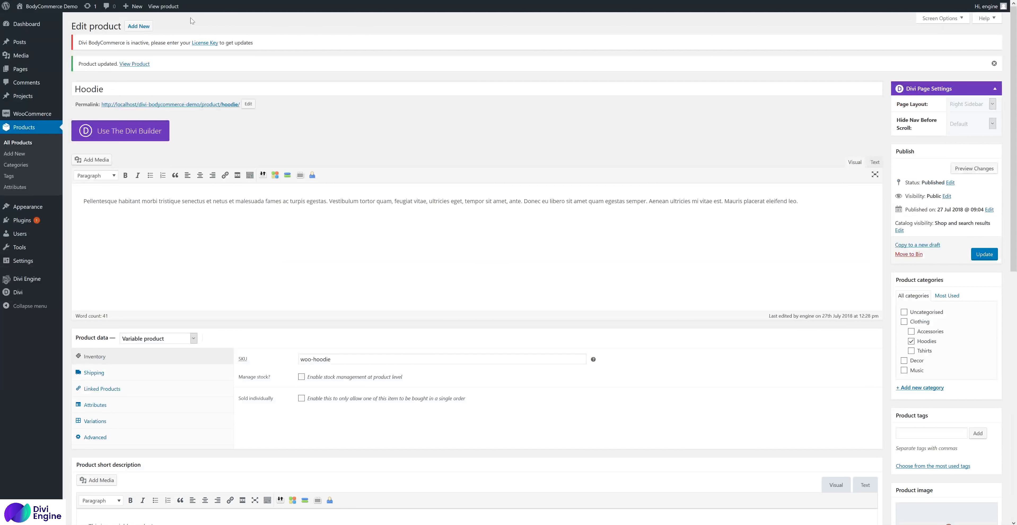
Step: Highlight part of the Hoodie's description in the product editor, and reload its product page
left_click_drag(110, 202, 454, 217)
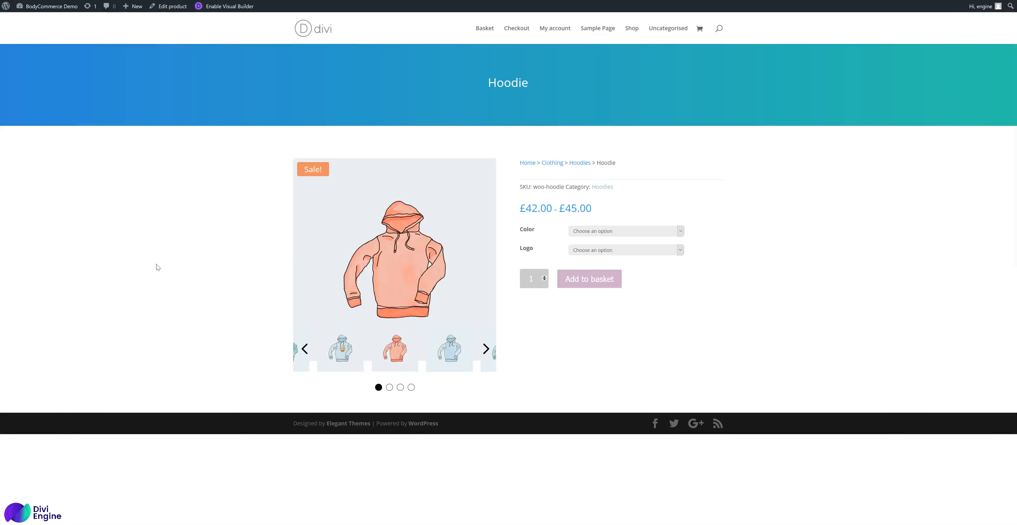
right_click(156, 265)
left_click(215, 275)
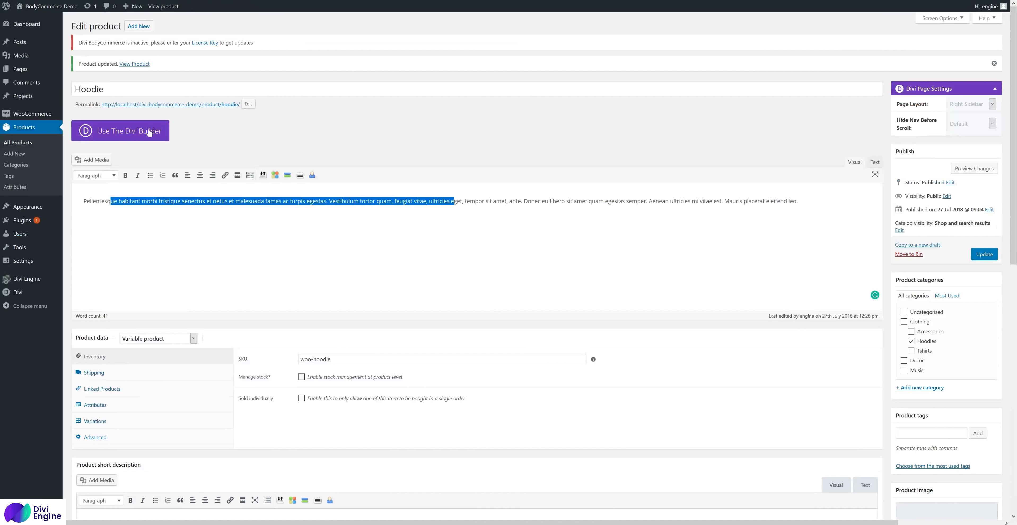
Step: Switch the Hoodie product to the Divi Builder and replace its default Text module with an Image module
left_click(139, 132)
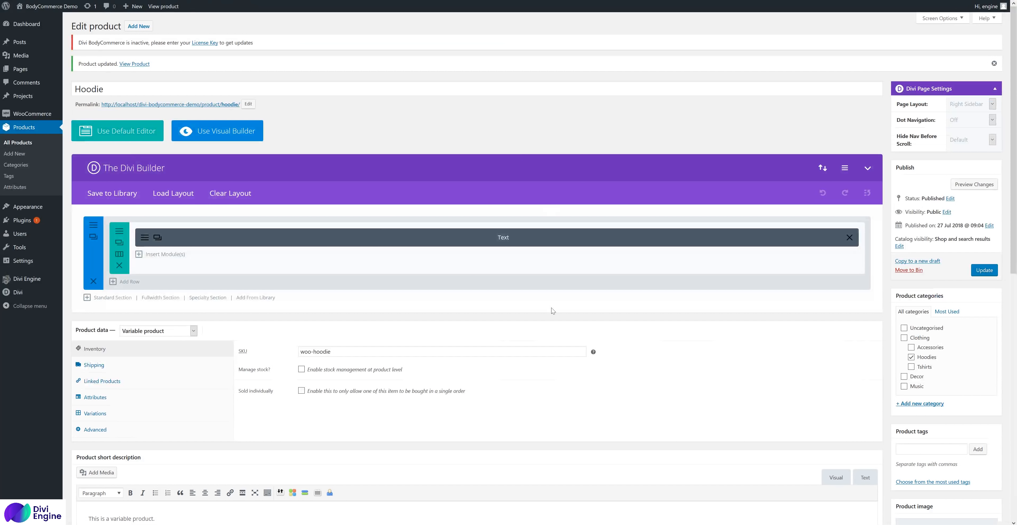
left_click(849, 238)
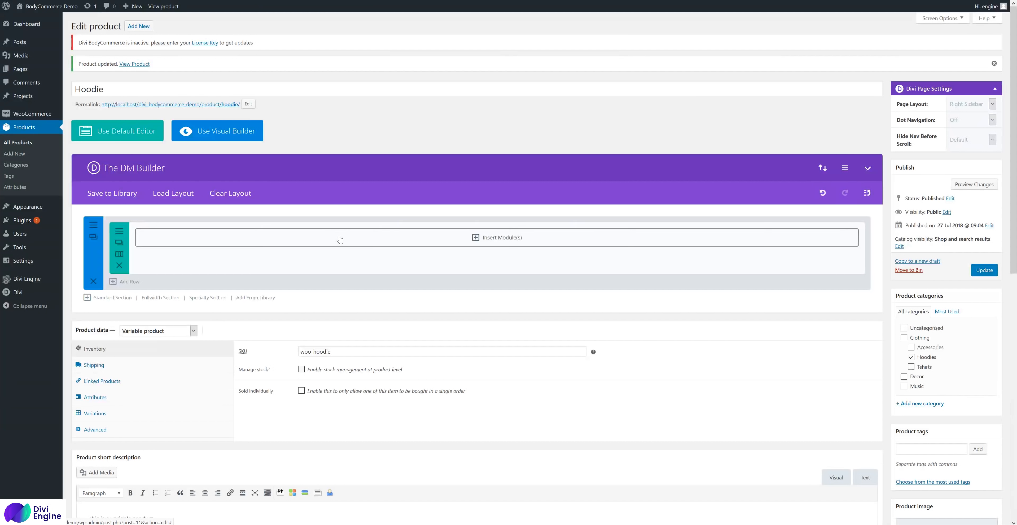
left_click(499, 237)
scroll(499, 338, "down", 10)
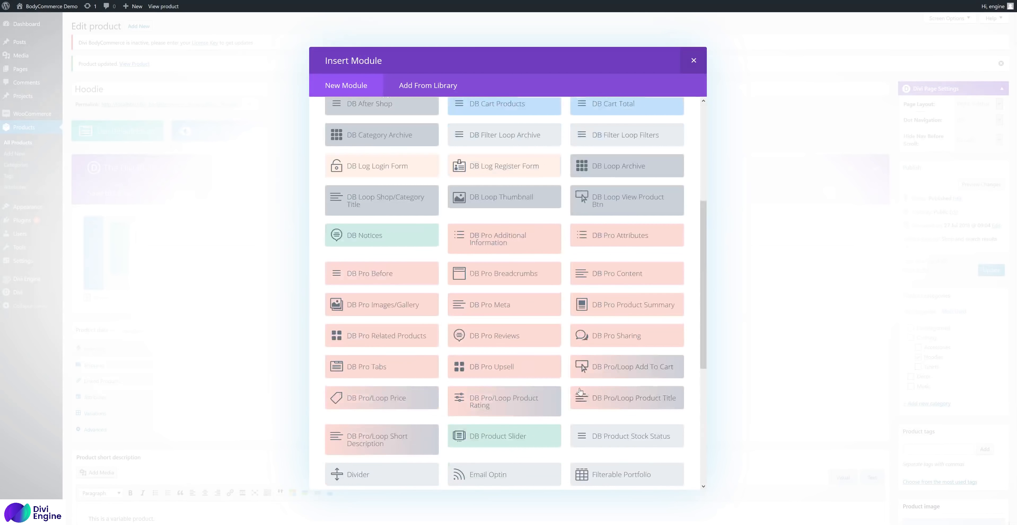
left_click(479, 334)
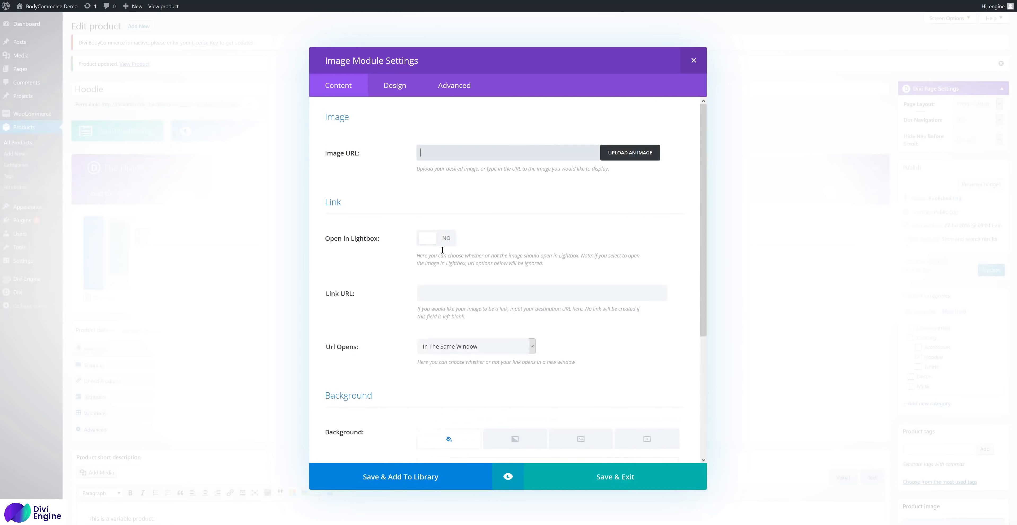
Step: Set the sunglasses picture from the media library as the Image module's image, and save the module
left_click(627, 153)
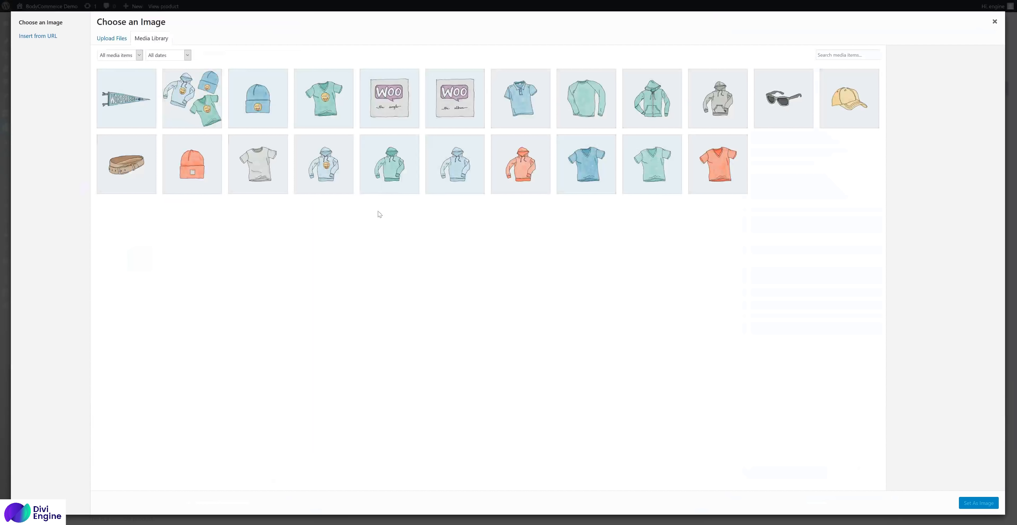
left_click(773, 101)
left_click(978, 503)
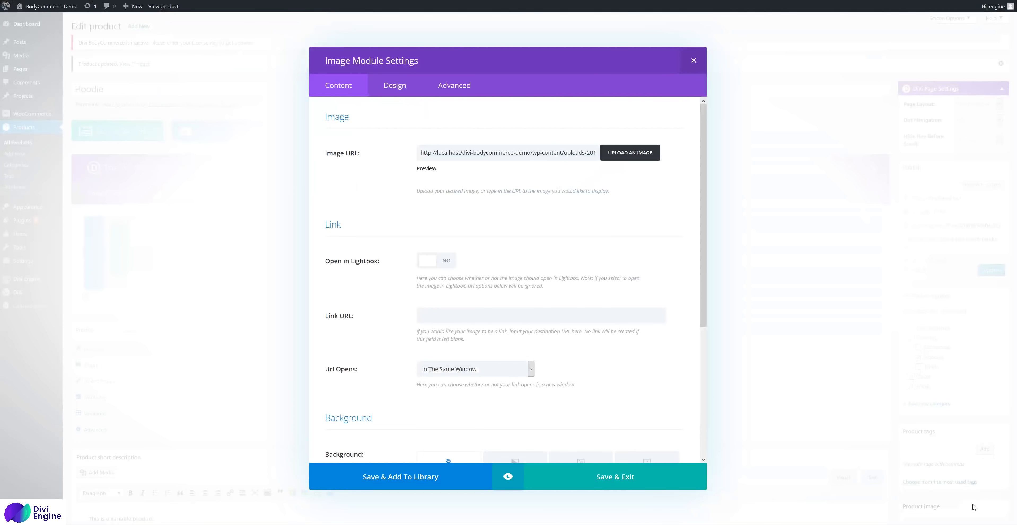
left_click(589, 475)
Step: Change the row to two equal columns and insert a Contact Form module beside the Image module
left_click(119, 254)
left_click(500, 122)
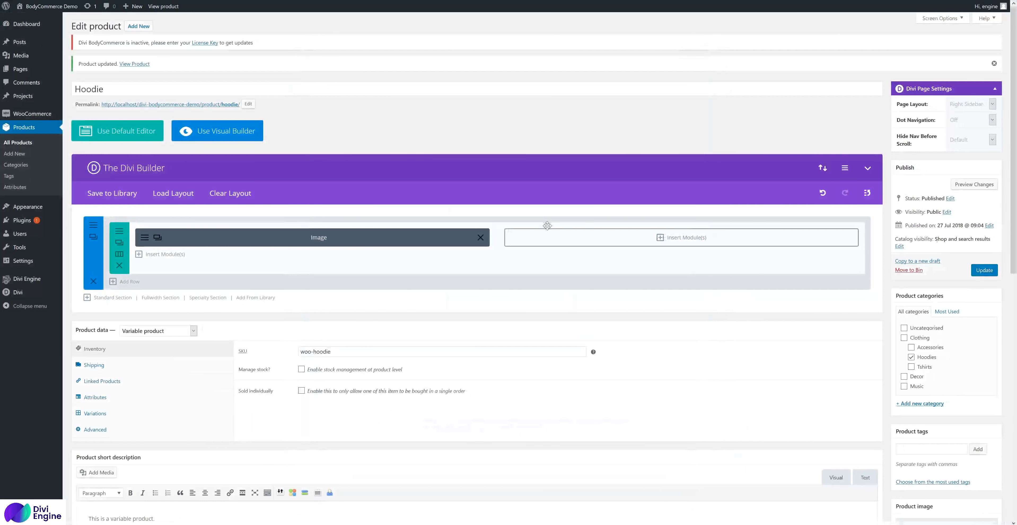
left_click(551, 237)
left_click(486, 220)
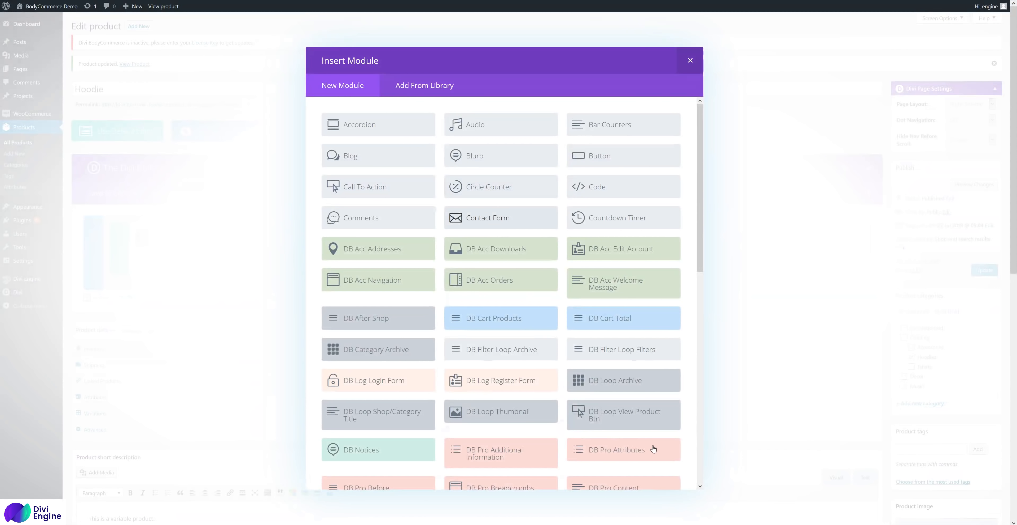
left_click(597, 488)
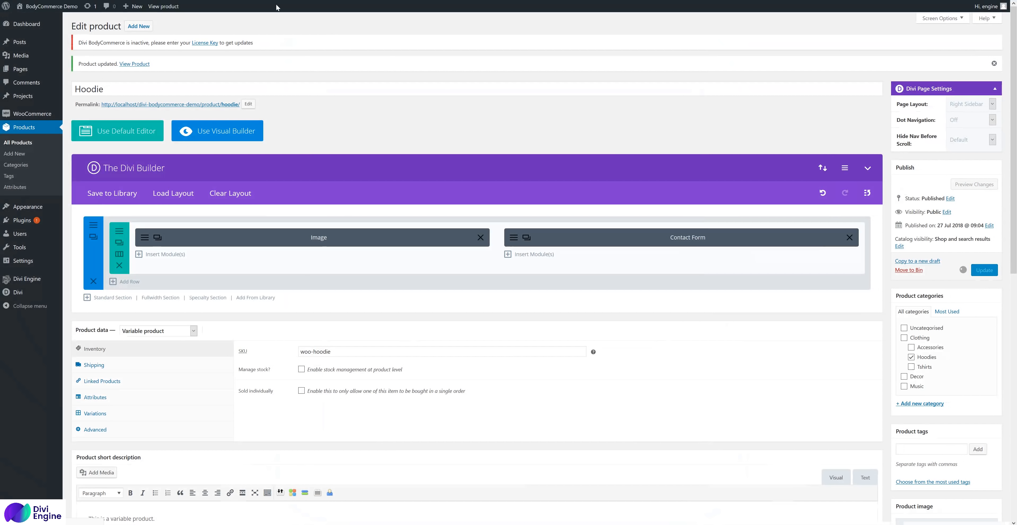
Step: Reload the Hoodie product page and open the site's Shop link in a new tab
key("ctrl+Tab")
right_click(126, 163)
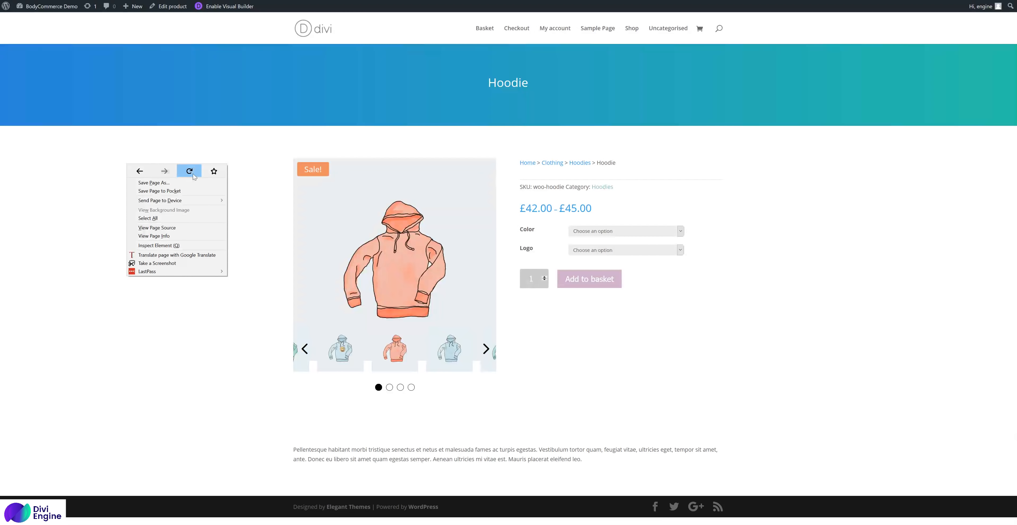
left_click(190, 172)
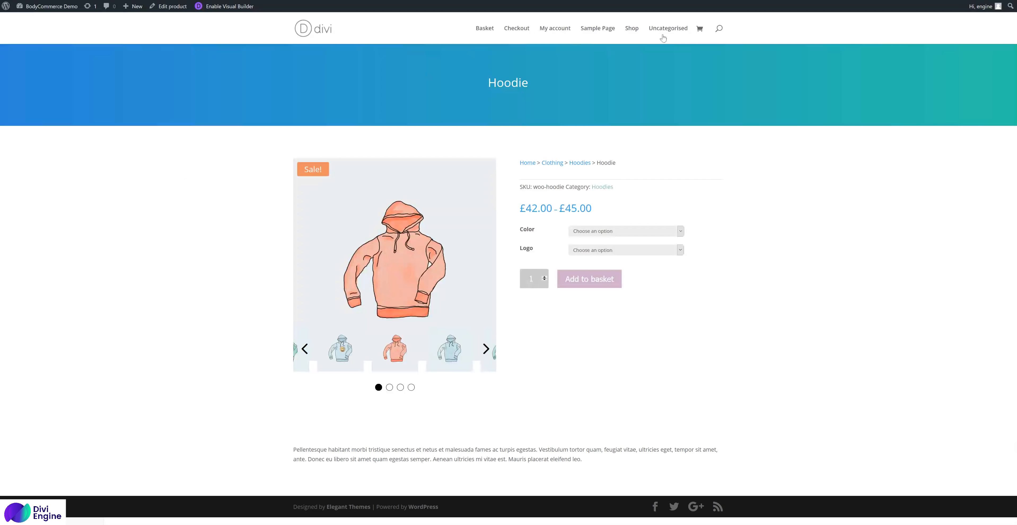
right_click(628, 31)
left_click(645, 34)
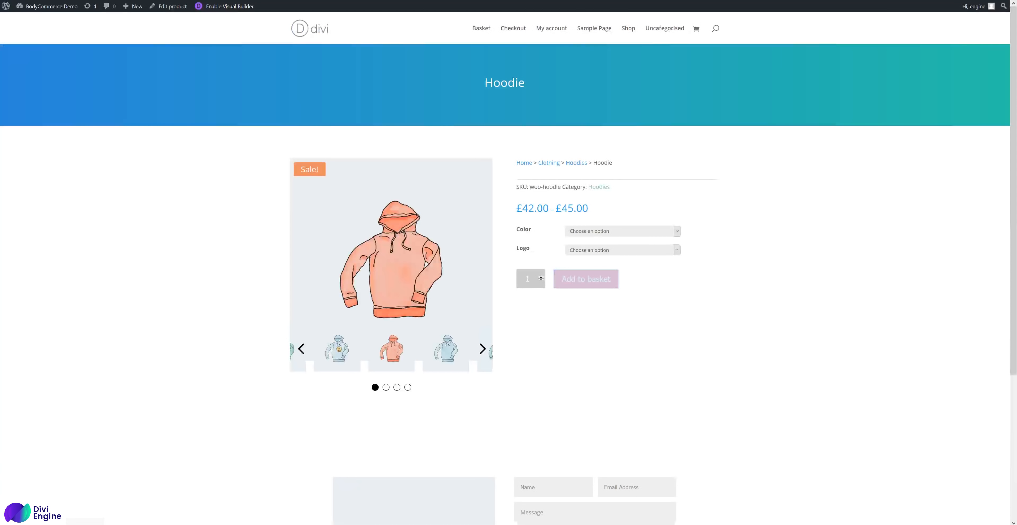
Step: View the builder content on the Hoodie product page and compare it with the Beanie product page's description
scroll(293, 180, "down", 5)
scroll(293, 180, "down", 1)
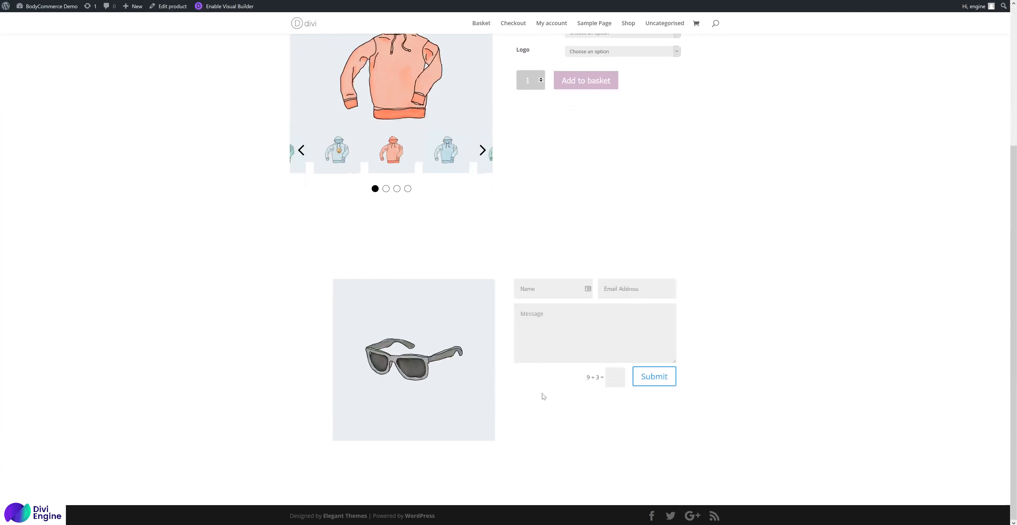
key("ctrl+Tab")
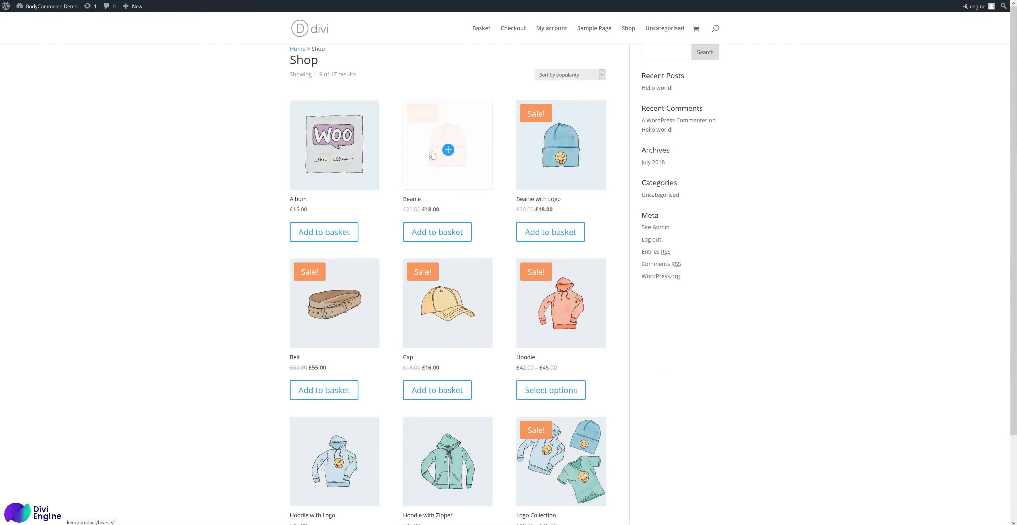
left_click(428, 165)
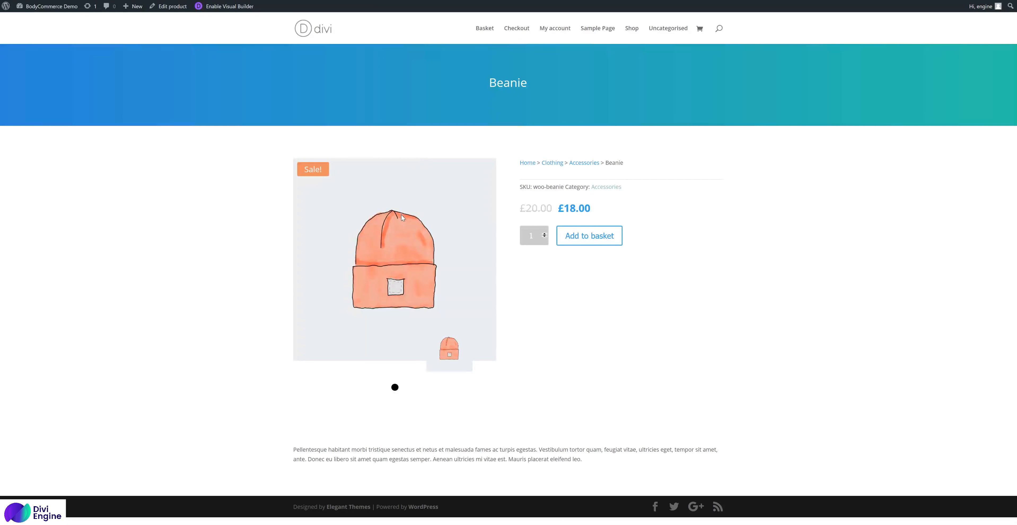
left_click_drag(293, 446, 661, 450)
left_click(640, 463)
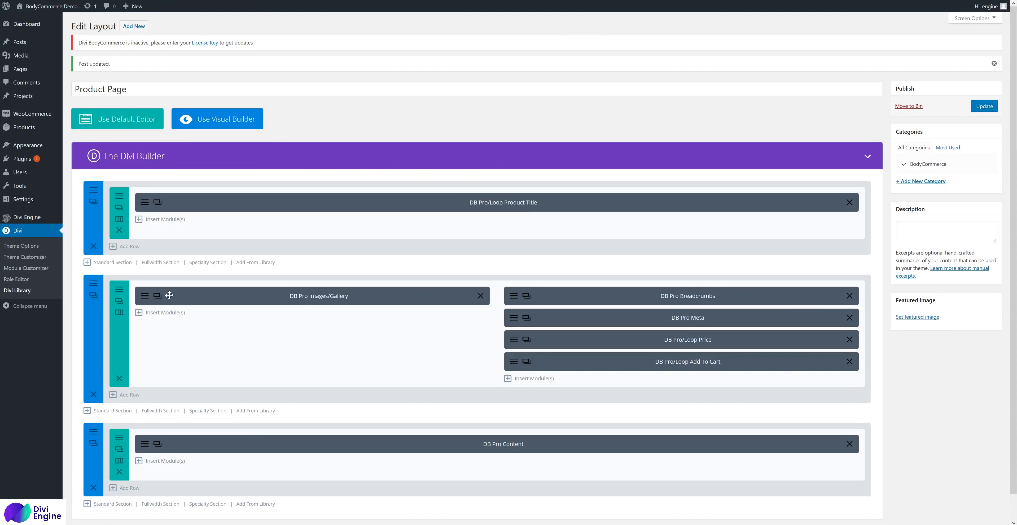
Step: Set the row holding the DB Pro Content module to a custom width of 100, and update the Product Page layout
scroll(170, 308, "down", 1)
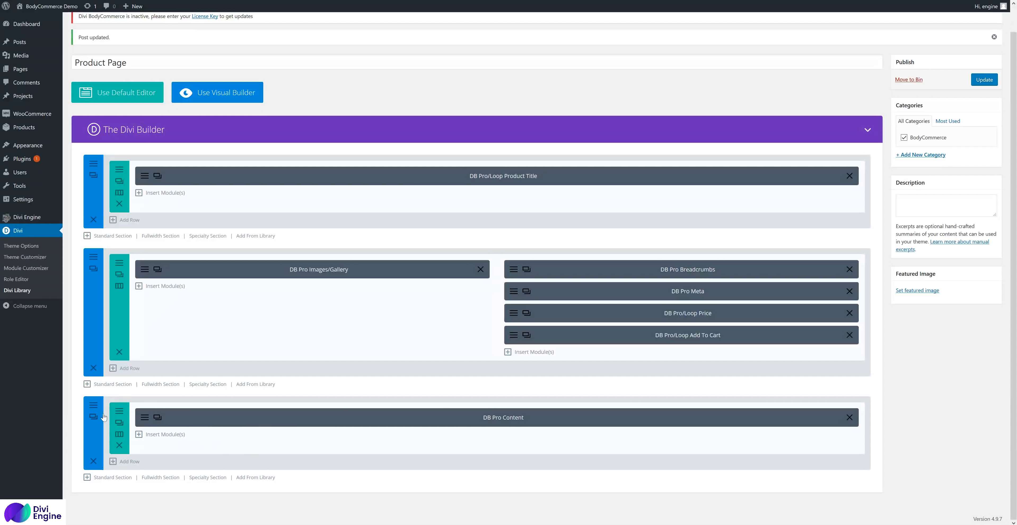
left_click(119, 412)
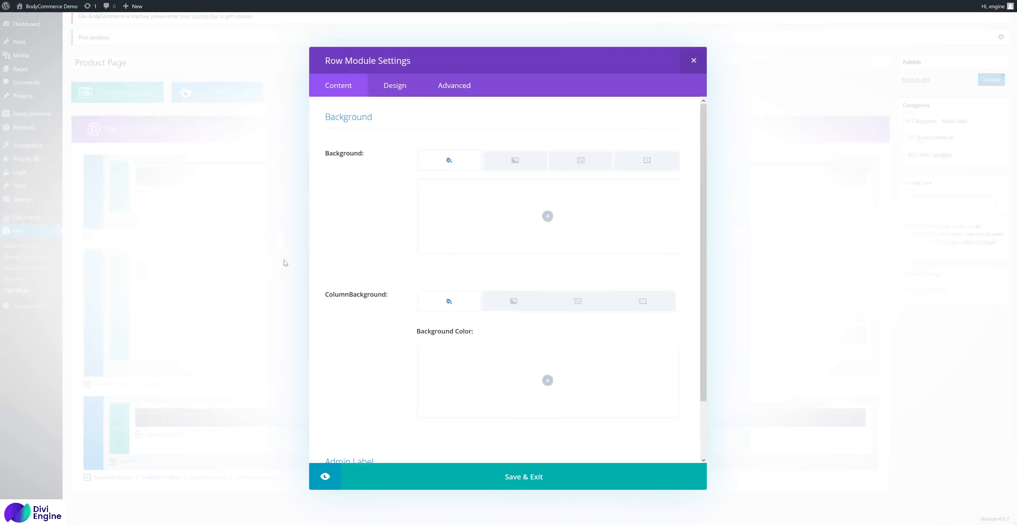
left_click(395, 85)
left_click(437, 230)
left_click(428, 265)
left_click(442, 273)
left_click(641, 306)
key("Delete")
type("100")
left_click(646, 479)
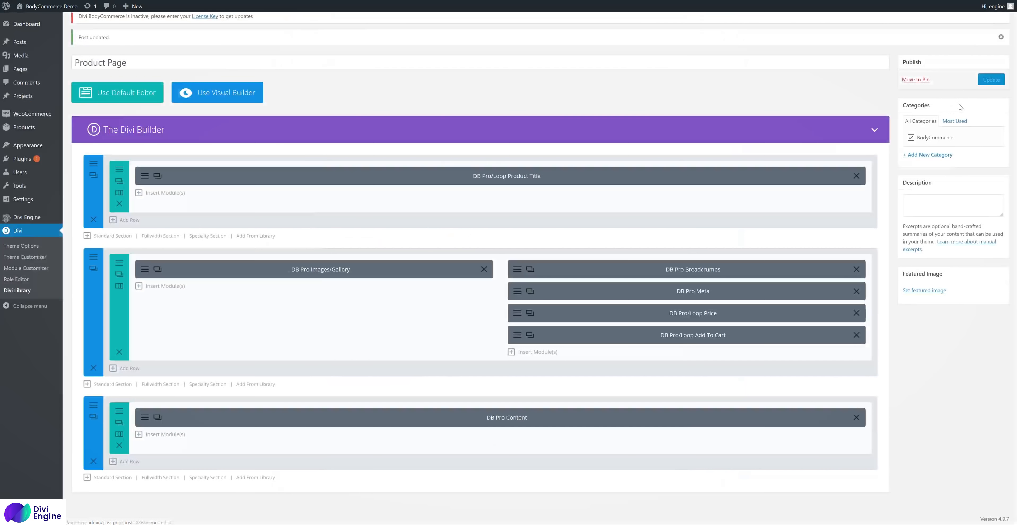
left_click(985, 81)
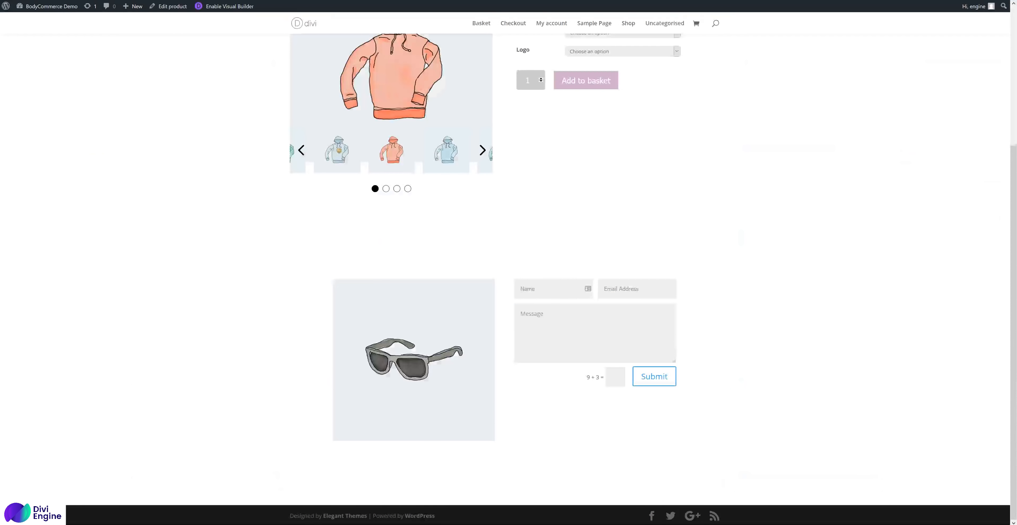
Step: Reload the Hoodie product page and check the width of its content row
right_click(226, 135)
left_click(287, 144)
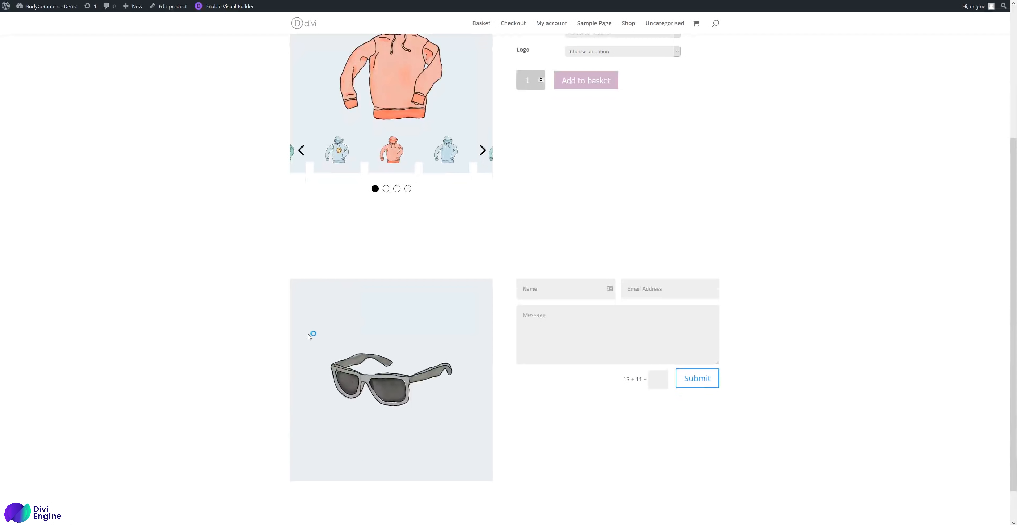
scroll(304, 172, "up", 5)
scroll(300, 182, "down", 6)
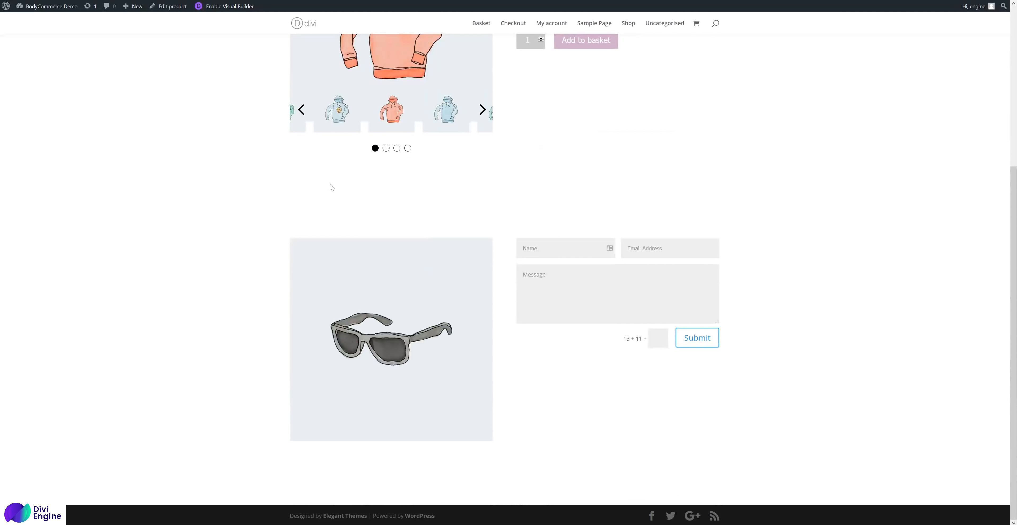
scroll(391, 195, "up", 5)
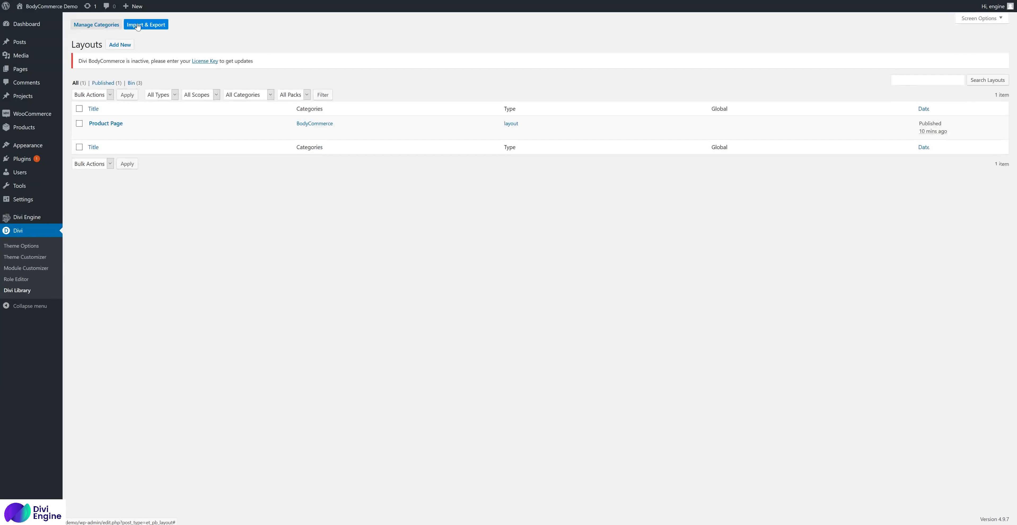
Step: Create a Divi Library item named Product Page Music with type Layout in the BodyCommerce category
left_click(126, 46)
type("Product Page Music")
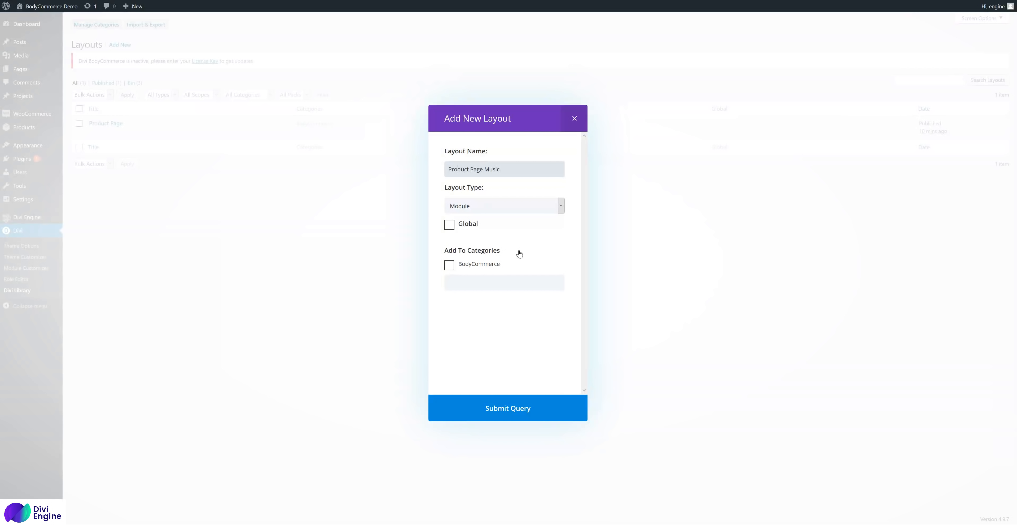
left_click(517, 207)
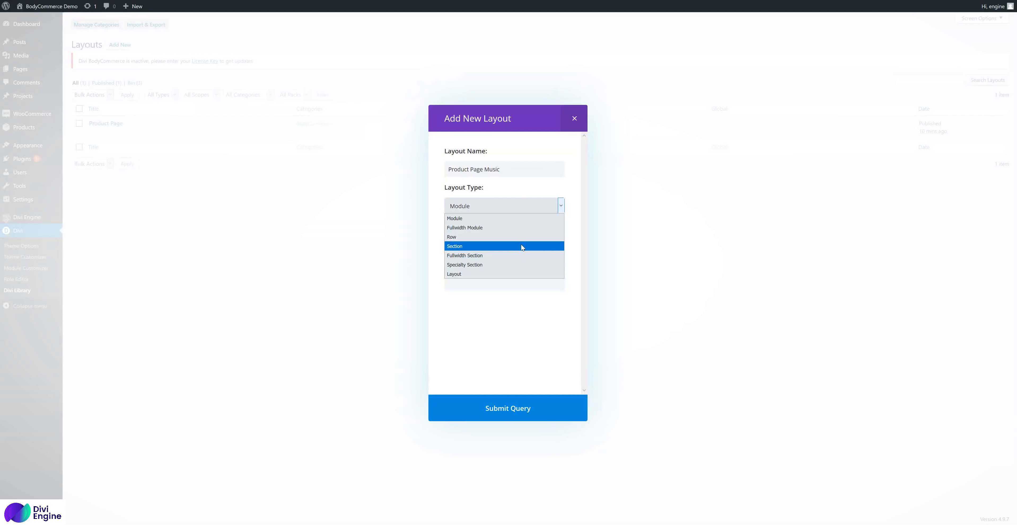
left_click(512, 275)
left_click(478, 247)
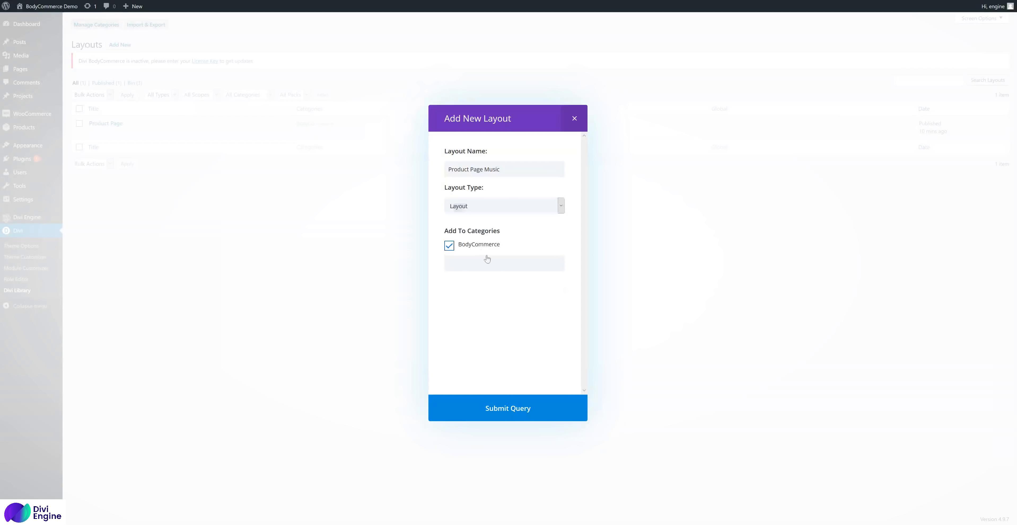
left_click(527, 403)
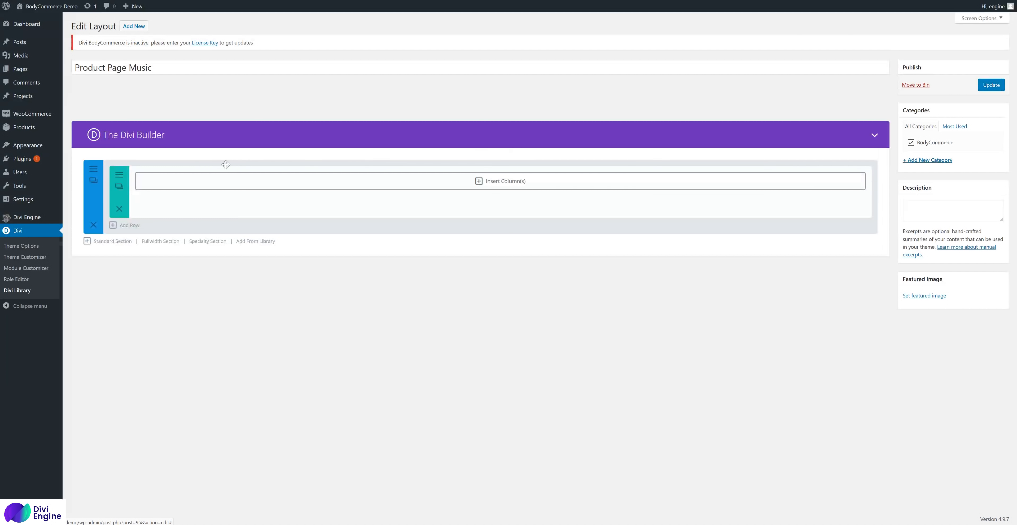
Step: Give the row a single column, insert a Text module reading "Music", and update the Product Page Music layout
left_click(405, 148)
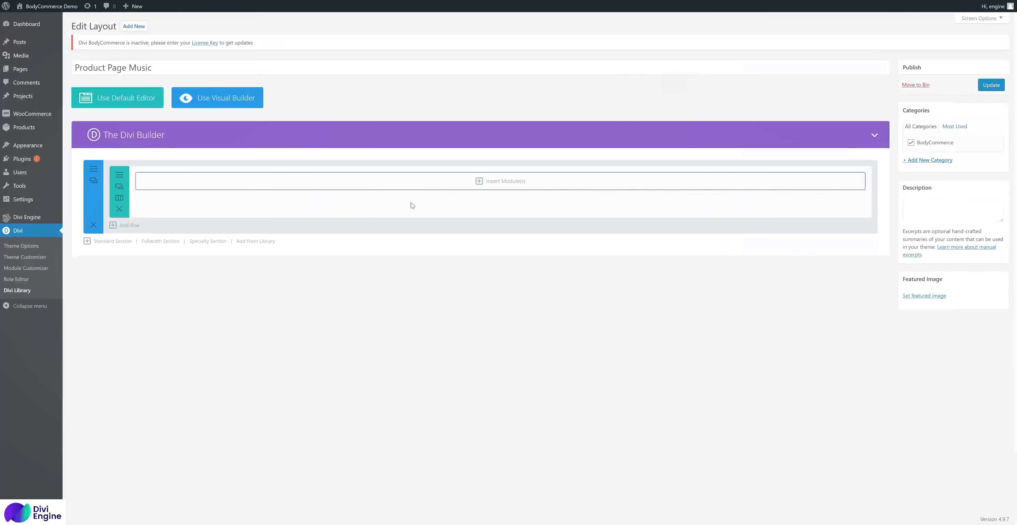
left_click(416, 182)
scroll(399, 264, "down", 10)
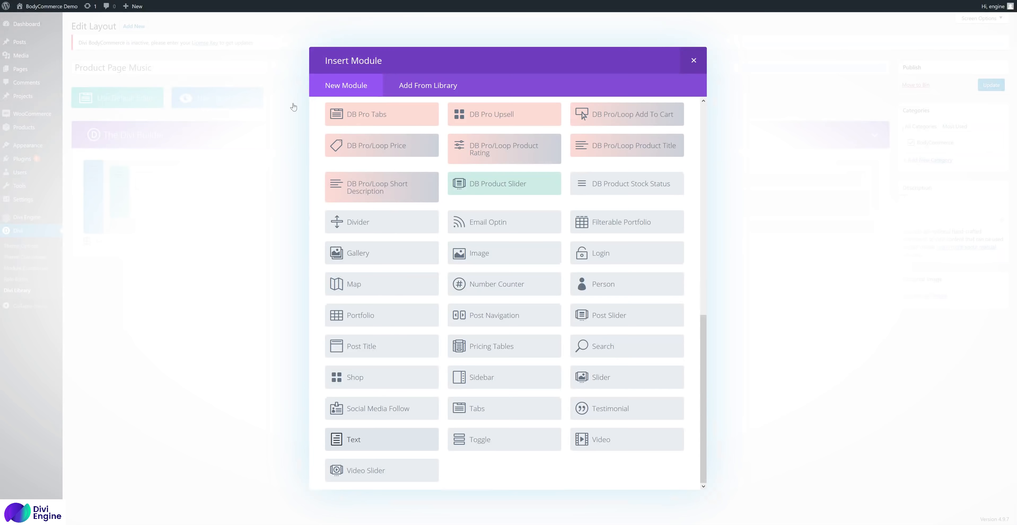
left_click(420, 217)
type("Music")
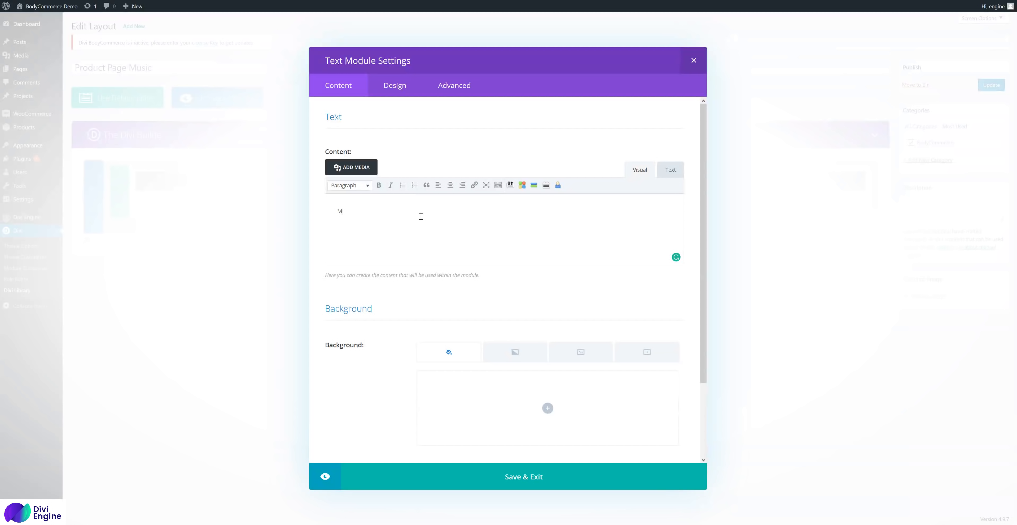
left_click(557, 475)
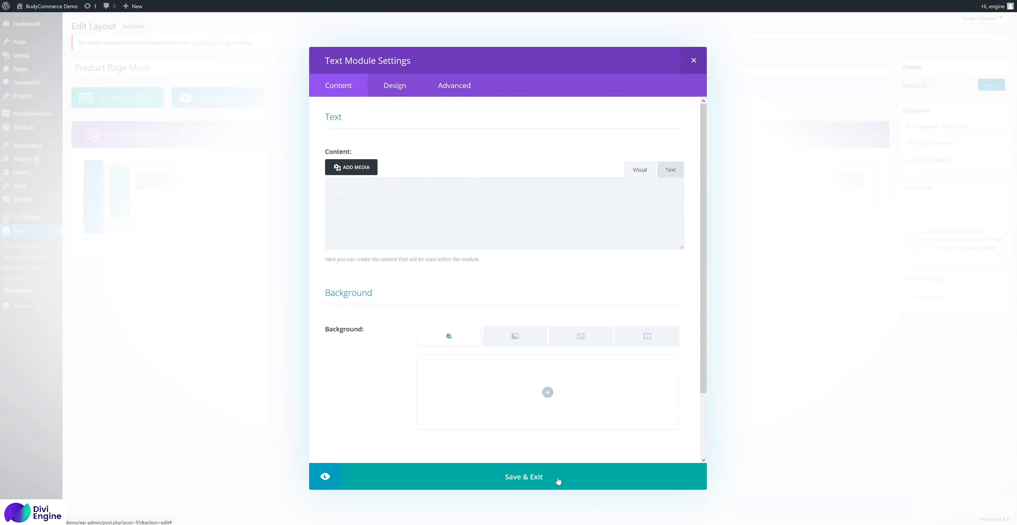
left_click(985, 85)
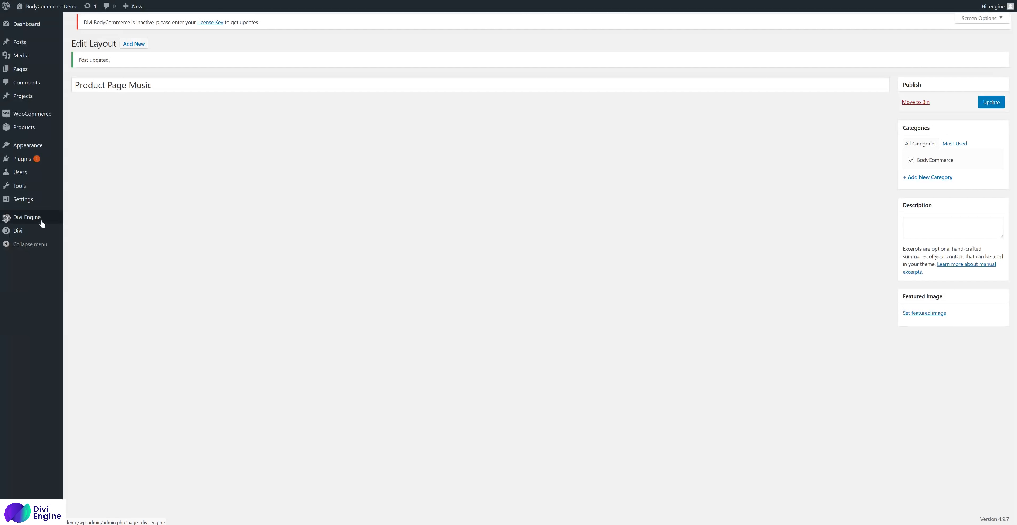
Step: Enable different product templates per category in the BodyCommerce settings, assign Product Page Music to the Music category, and save
mouse_move(35, 217)
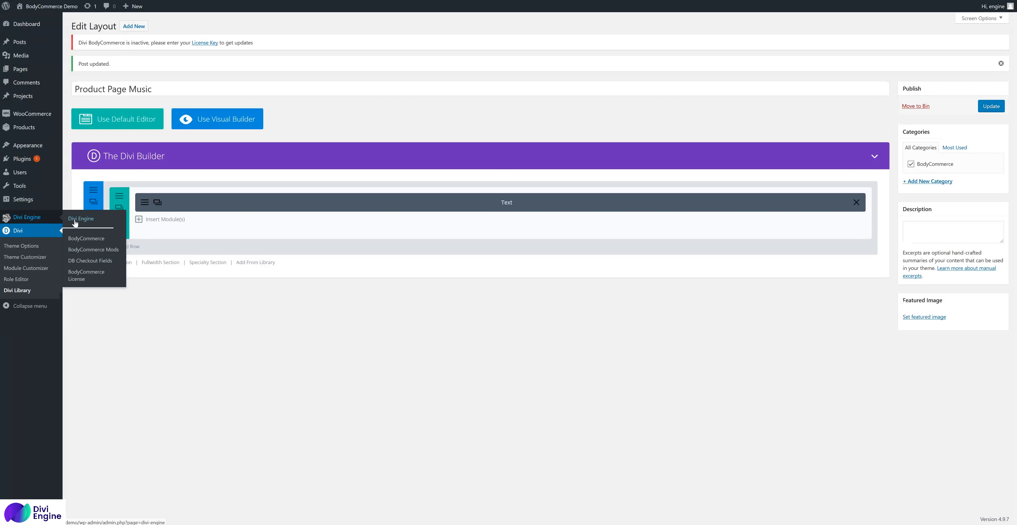
left_click(85, 238)
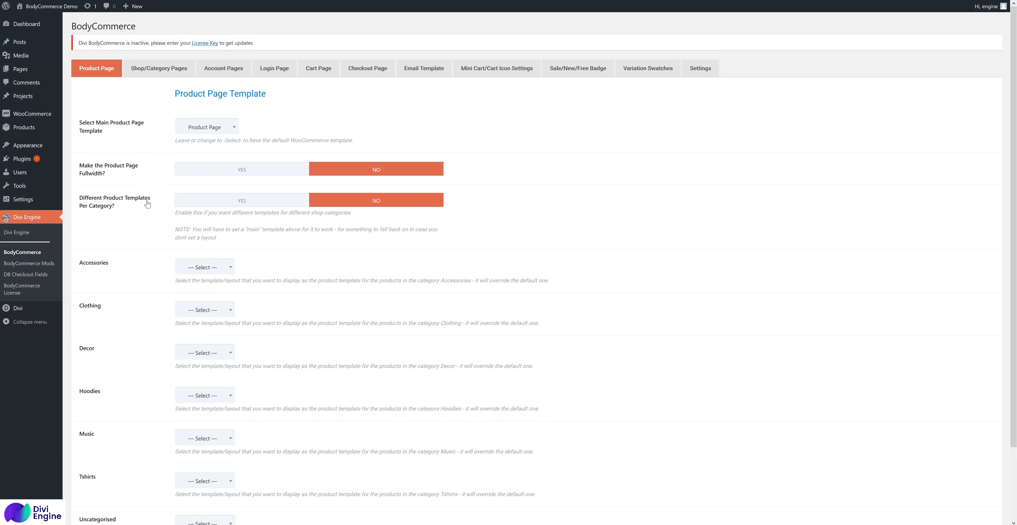
left_click(242, 203)
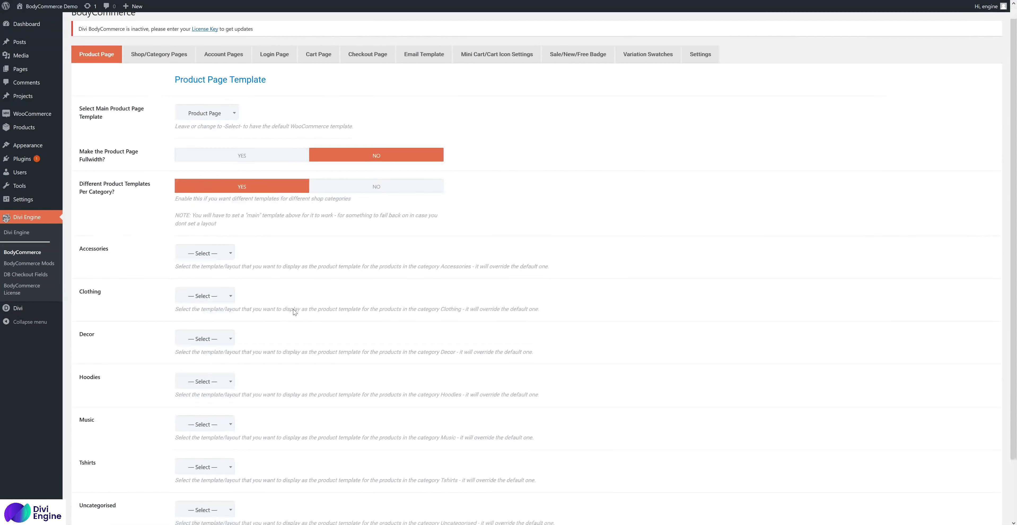
scroll(293, 310, "down", 3)
left_click(221, 357)
left_click(201, 397)
left_click(103, 480)
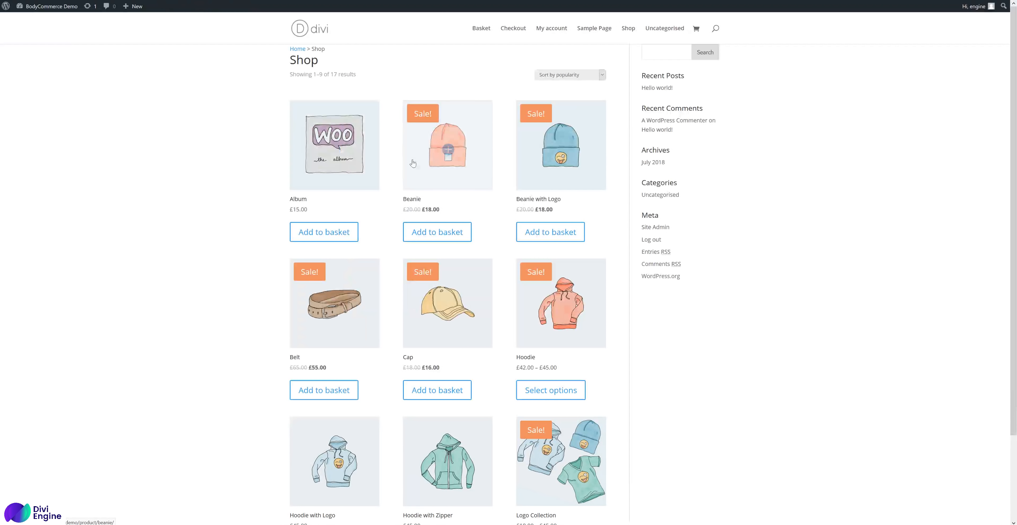
Step: Open the Single product from the second page of the shop to check its category template
scroll(502, 143, "down", 3)
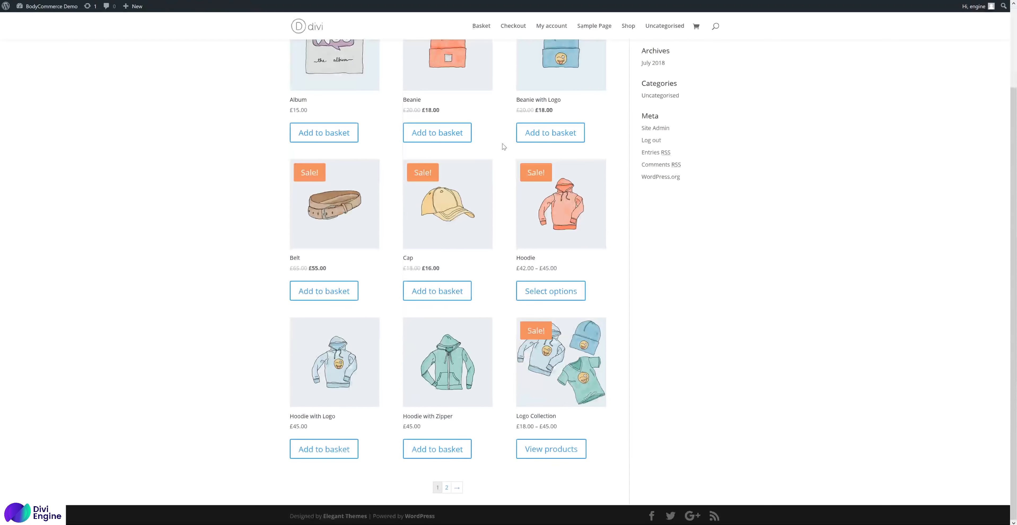
left_click(449, 489)
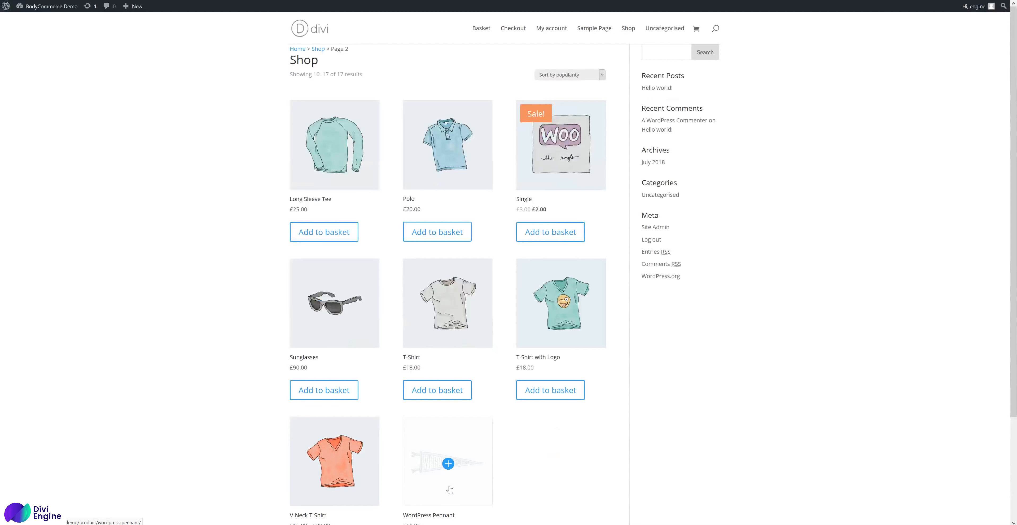
scroll(567, 282, "down", 3)
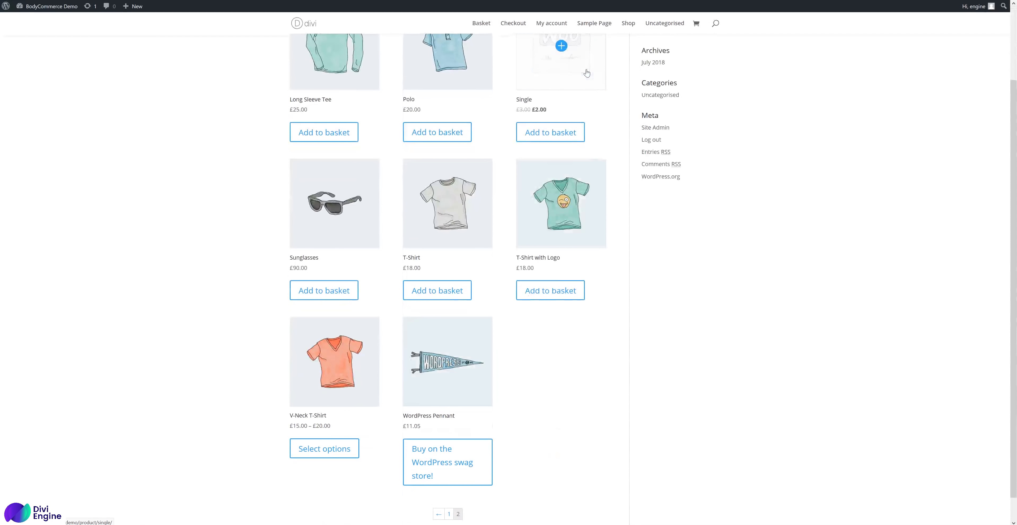
left_click(587, 73)
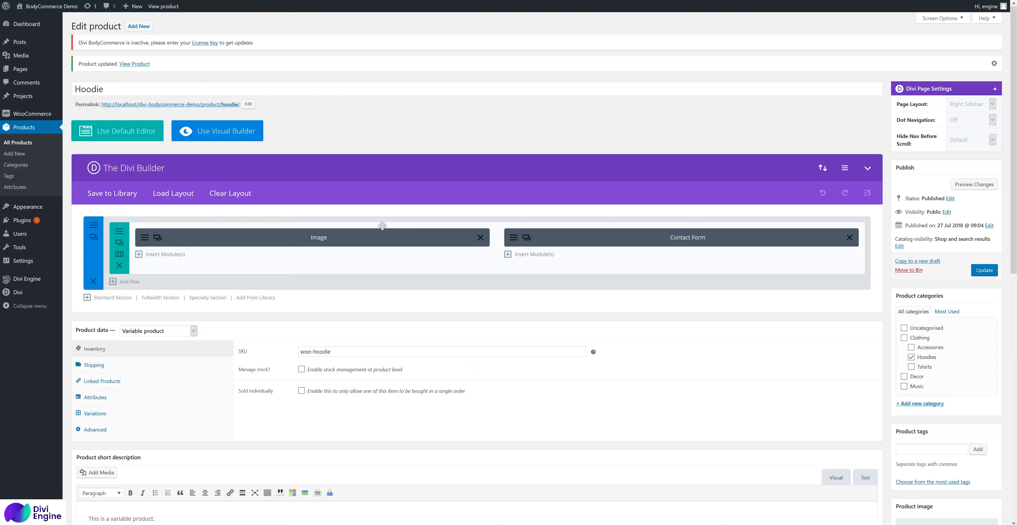
Step: Review the Select Template Override choices in the Hoodie product's Divi BodyCommerce Layout settings, and open the BodyCommerce settings
scroll(377, 223, "down", 1)
scroll(377, 223, "down", 1)
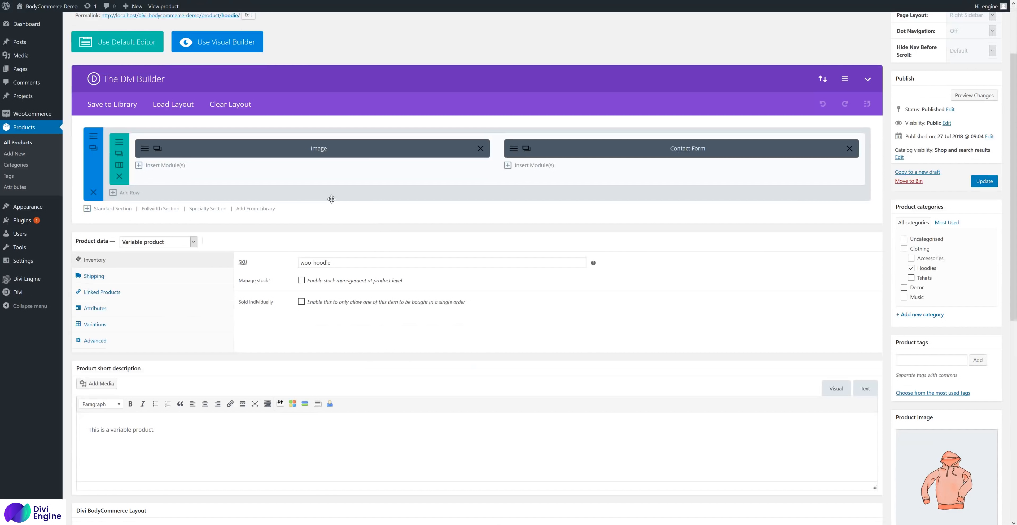
scroll(332, 199, "up", 3)
scroll(227, 197, "down", 7)
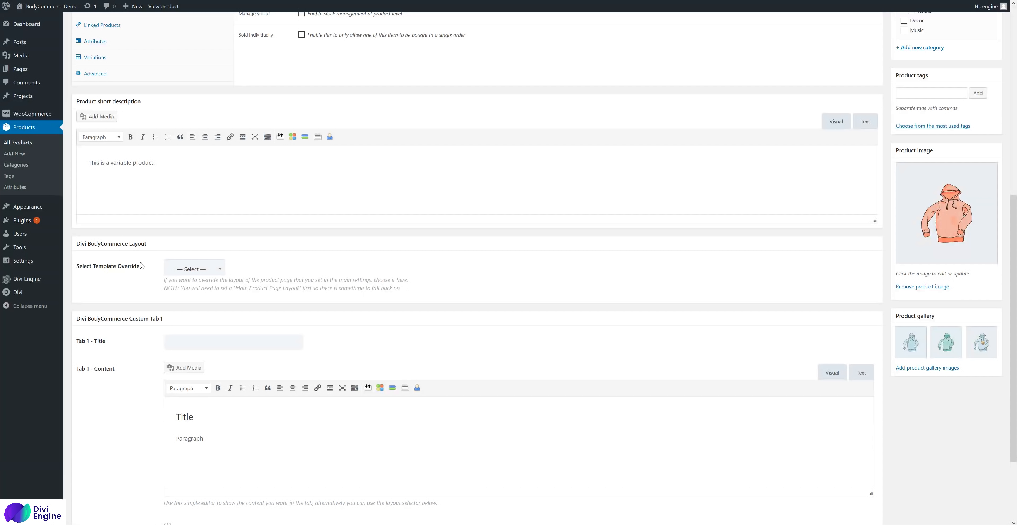
left_click(192, 272)
left_click(289, 247)
left_click(207, 272)
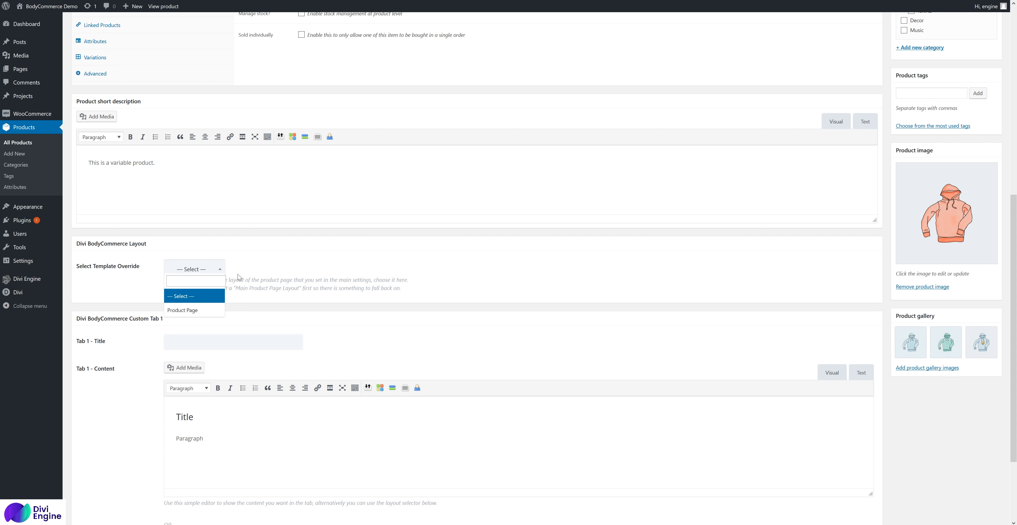
mouse_move(24, 279)
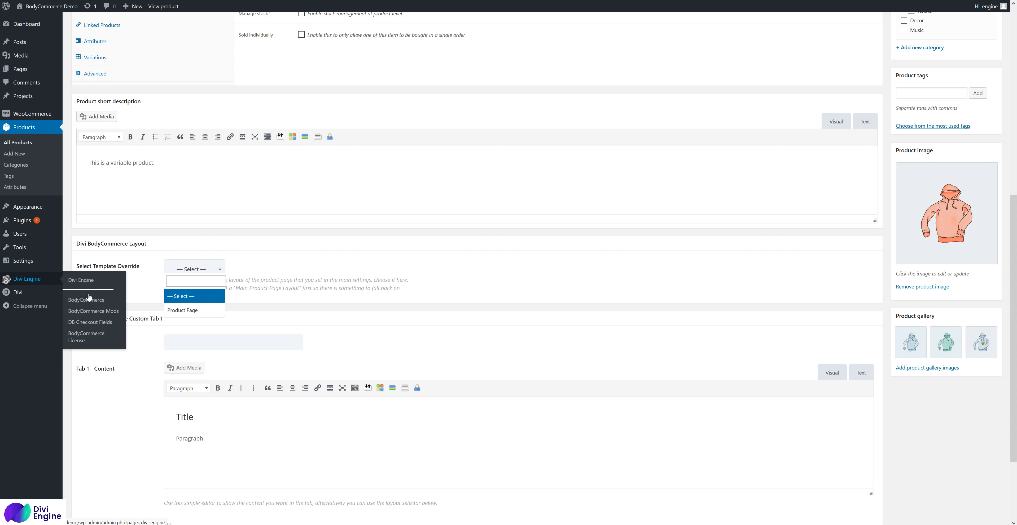
left_click(90, 301)
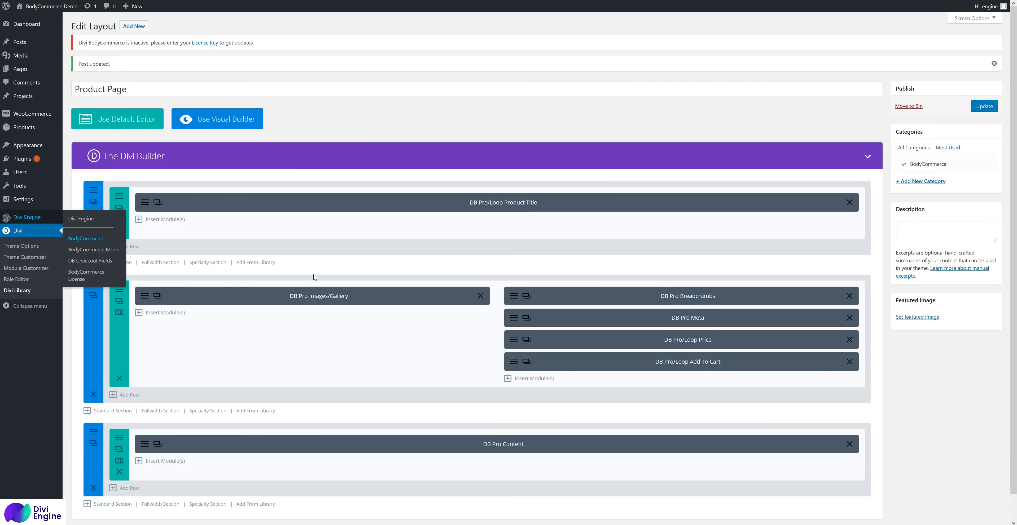
Step: Add a standard section with a single-column row below the DB Pro Content section
scroll(312, 275, "down", 1)
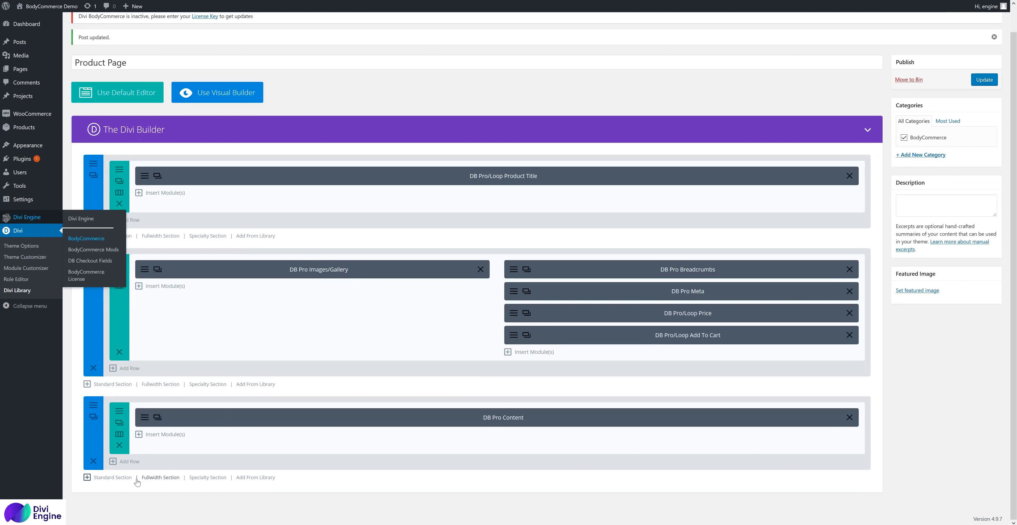
left_click(118, 478)
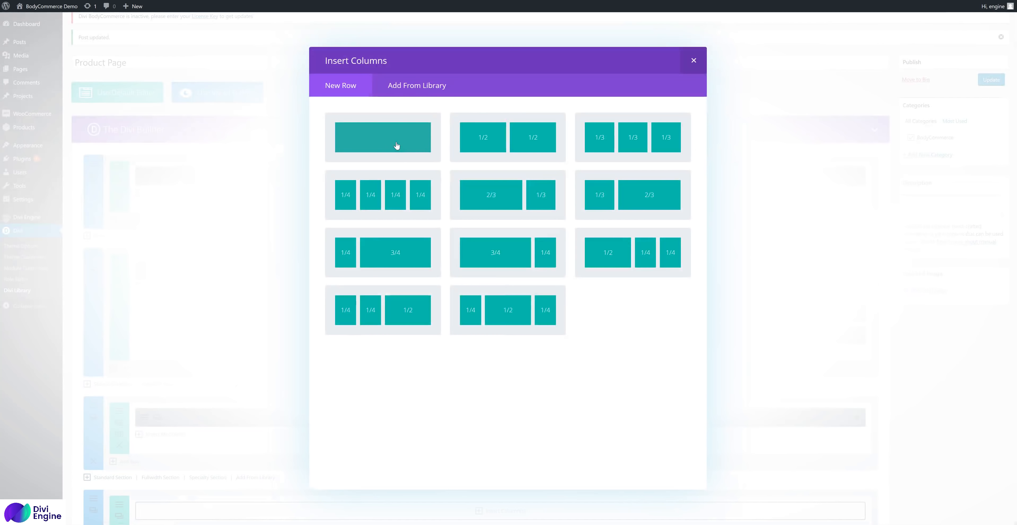
left_click(397, 146)
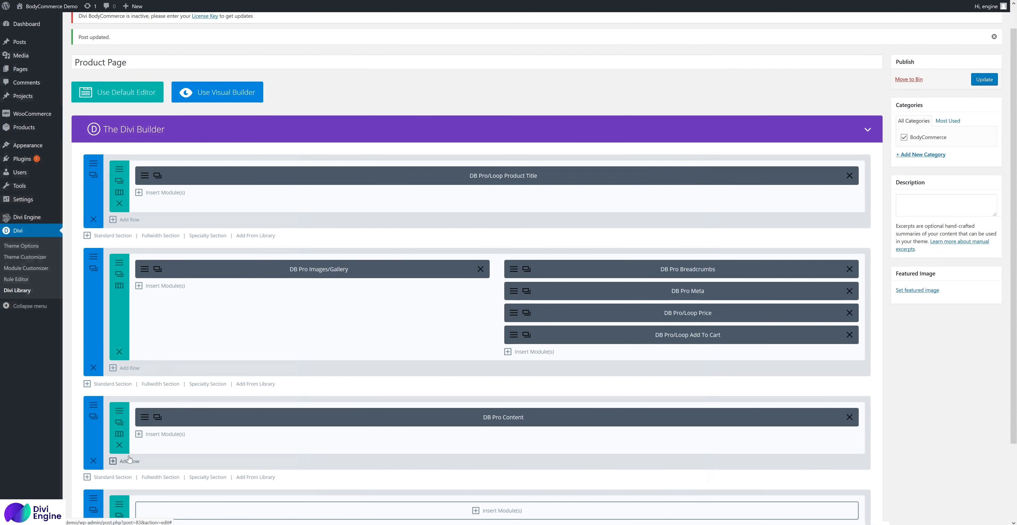
Step: Insert a DB Pro Tabs module with default settings in the new row, and update the Product Page layout
scroll(129, 458, "down", 3)
left_click(208, 418)
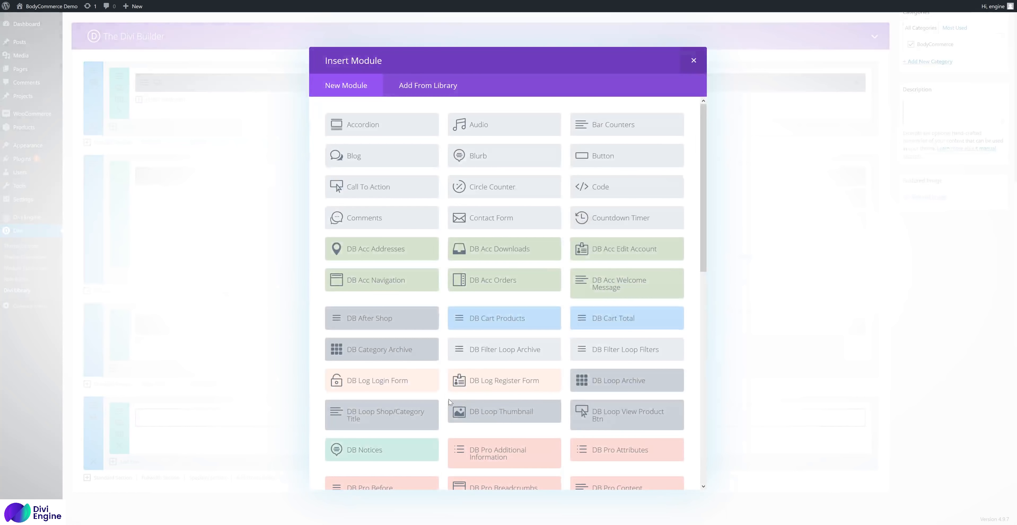
scroll(448, 400, "down", 10)
scroll(434, 379, "up", 1)
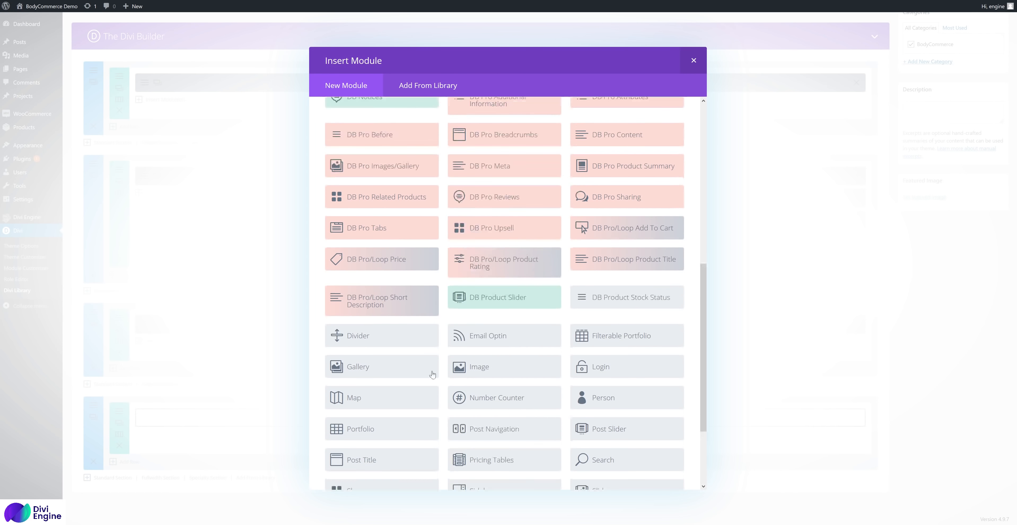
left_click(368, 241)
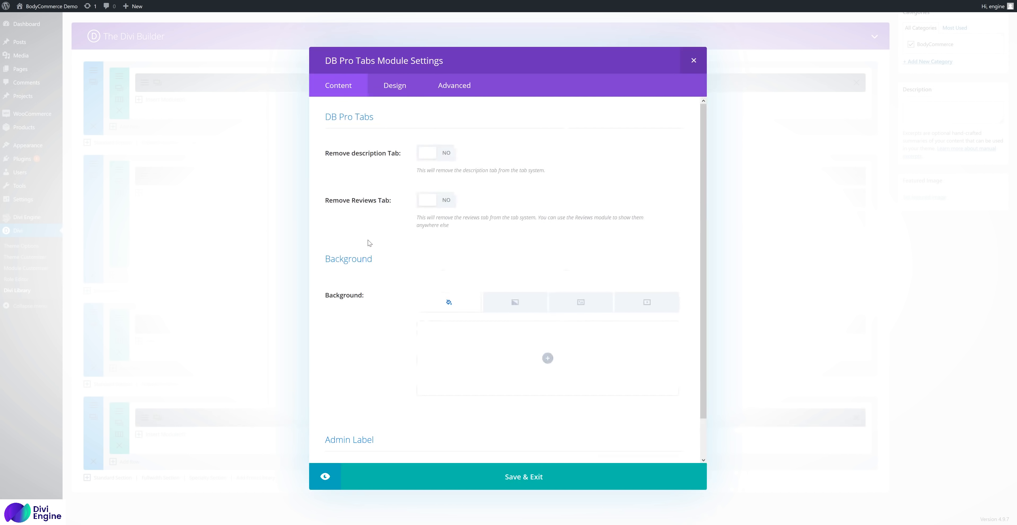
left_click(477, 475)
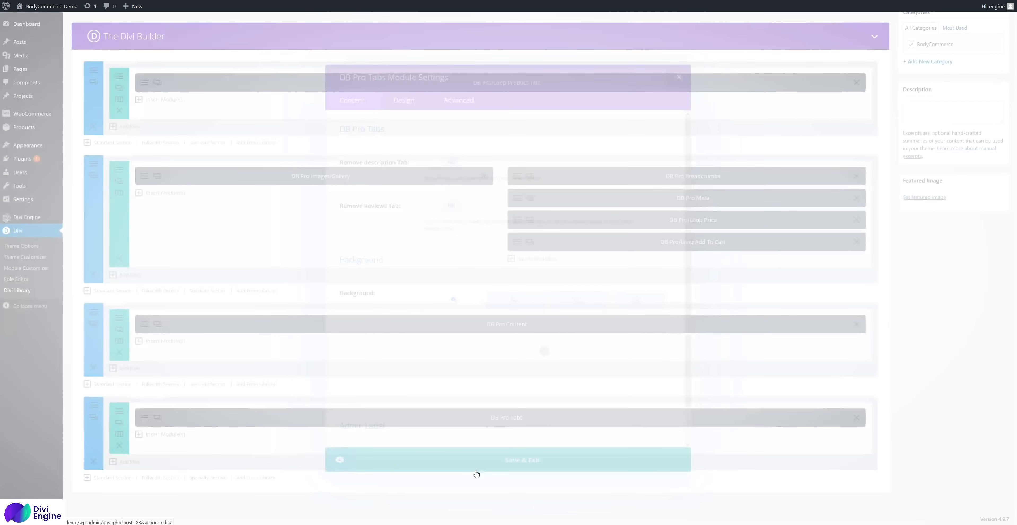
left_click_drag(1016, 319, 1016, 220)
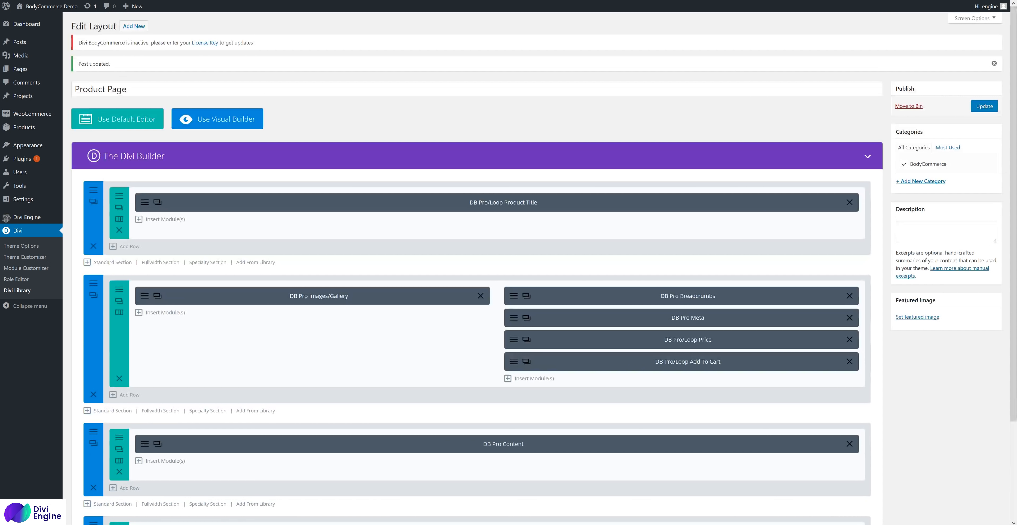
left_click(980, 108)
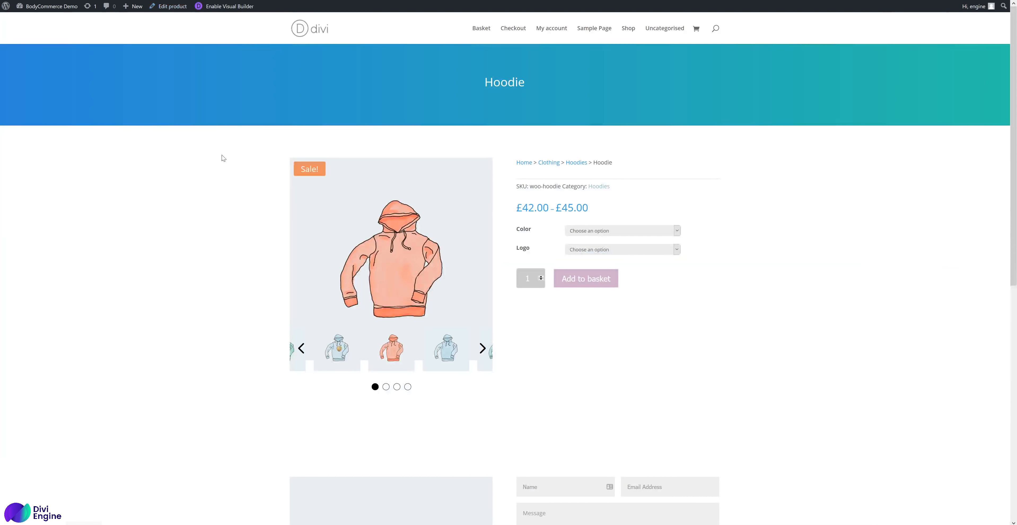
Step: Reload the Hoodie product page and examine the Description, Additional information and Reviews tabs
right_click(221, 157)
left_click(283, 165)
scroll(230, 197, "down", 6)
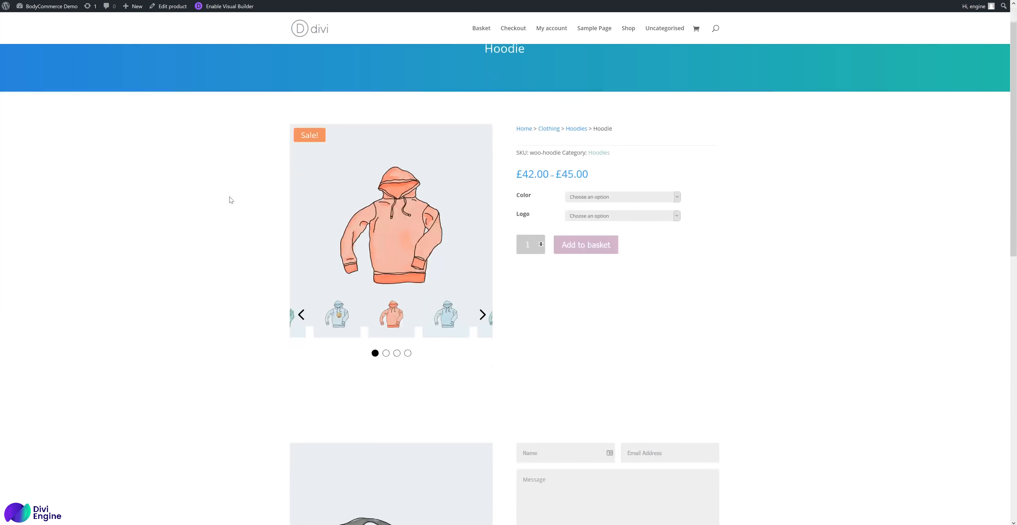
scroll(230, 197, "down", 6)
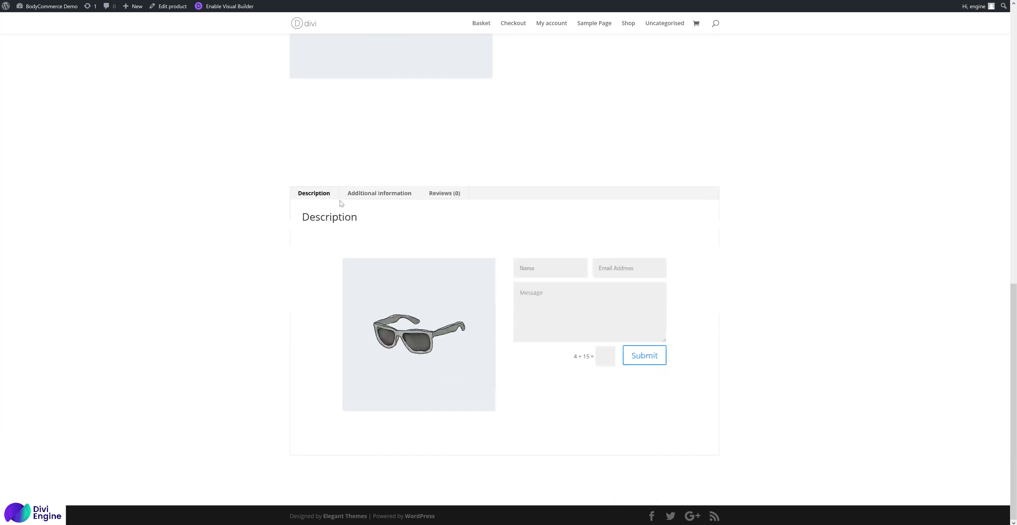
left_click(375, 193)
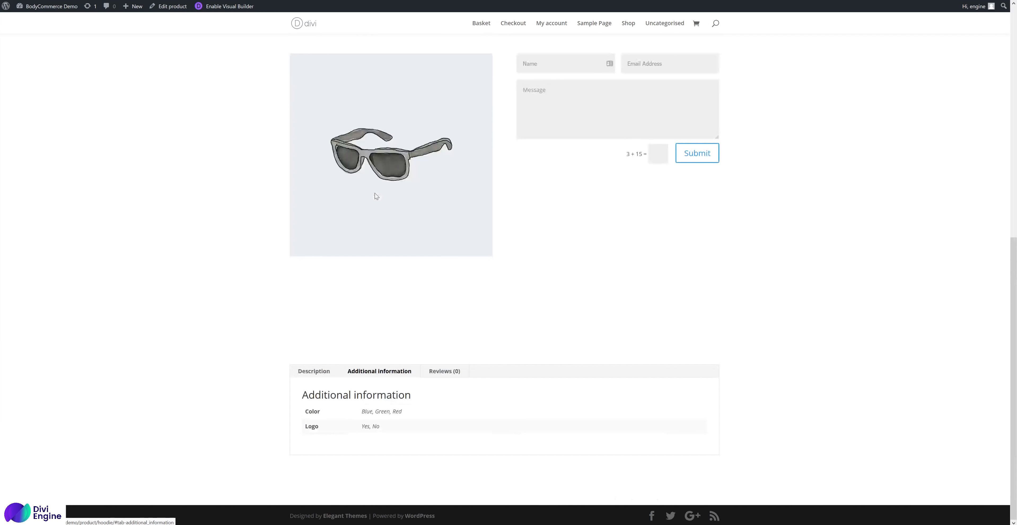
left_click(448, 371)
left_click(320, 371)
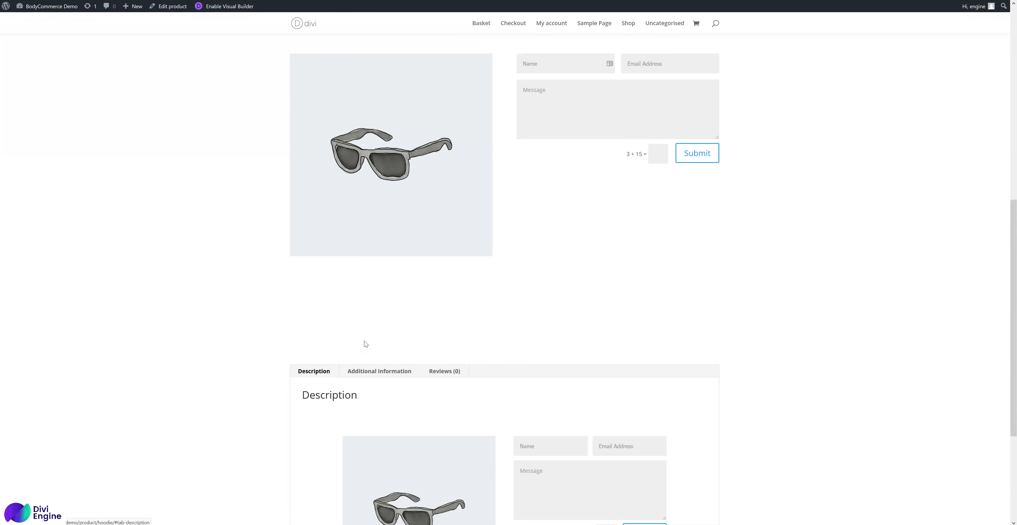
scroll(365, 341, "down", 3)
left_click(384, 242)
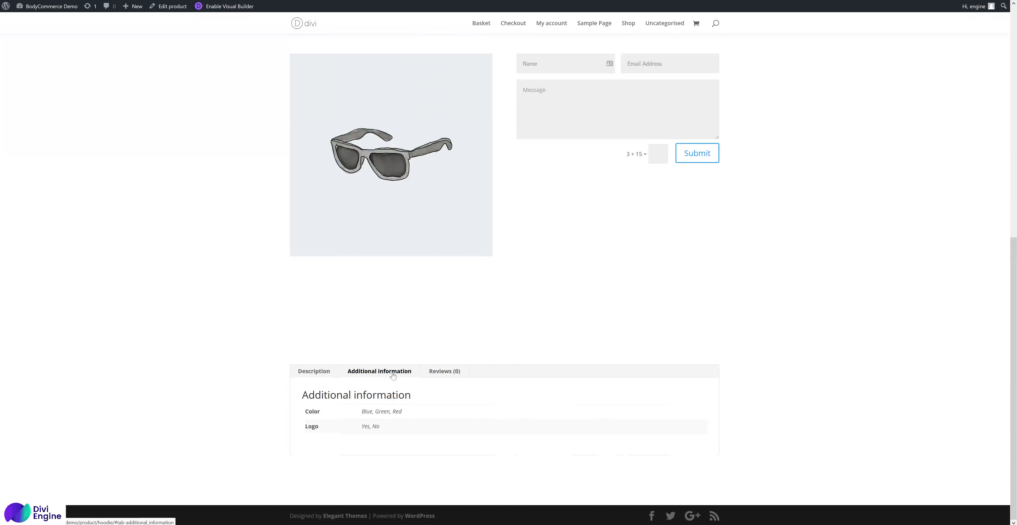
left_click(327, 373)
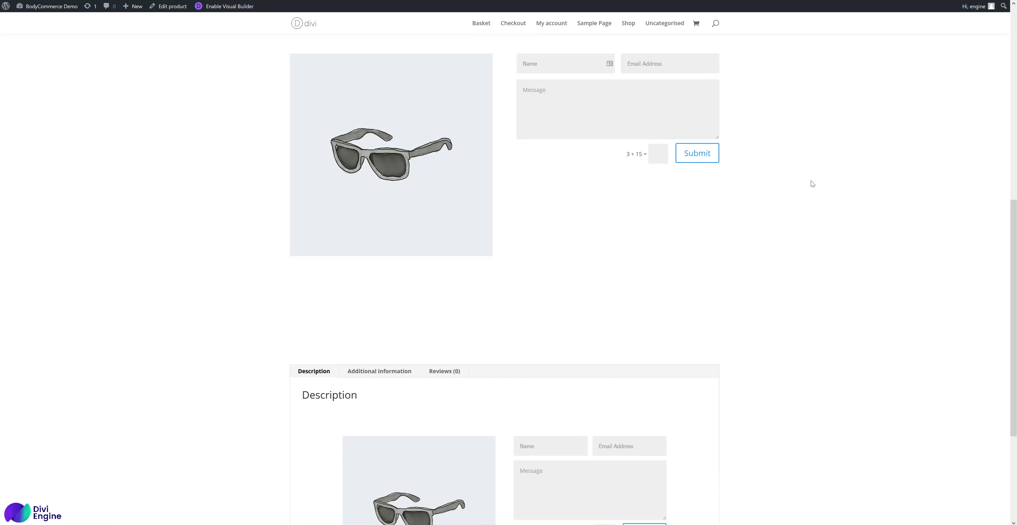
left_click_drag(812, 184, 320, 107)
left_click(698, 187)
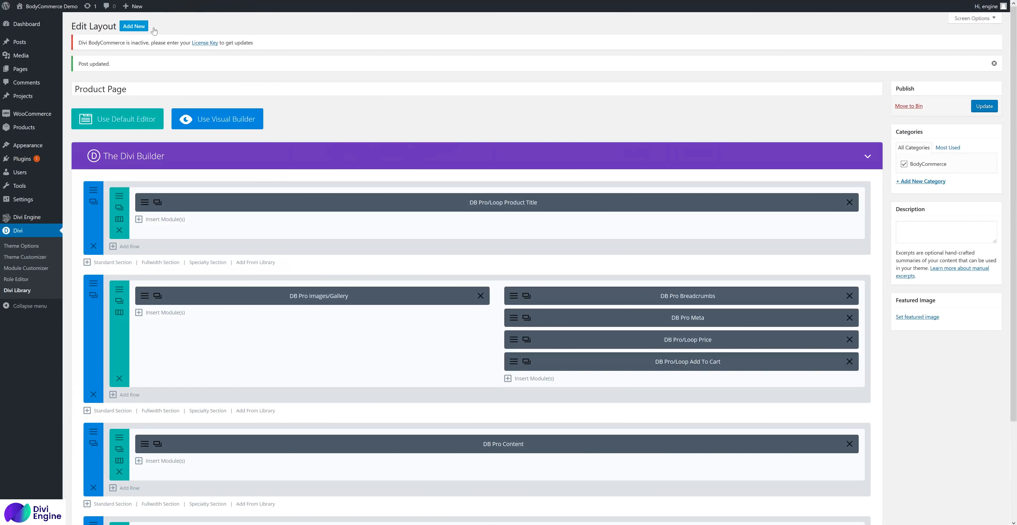
Step: Remove the description and reviews tabs in the DB Pro Tabs module, update the Product Page layout, and reload the Hoodie page
scroll(281, 312, "down", 3)
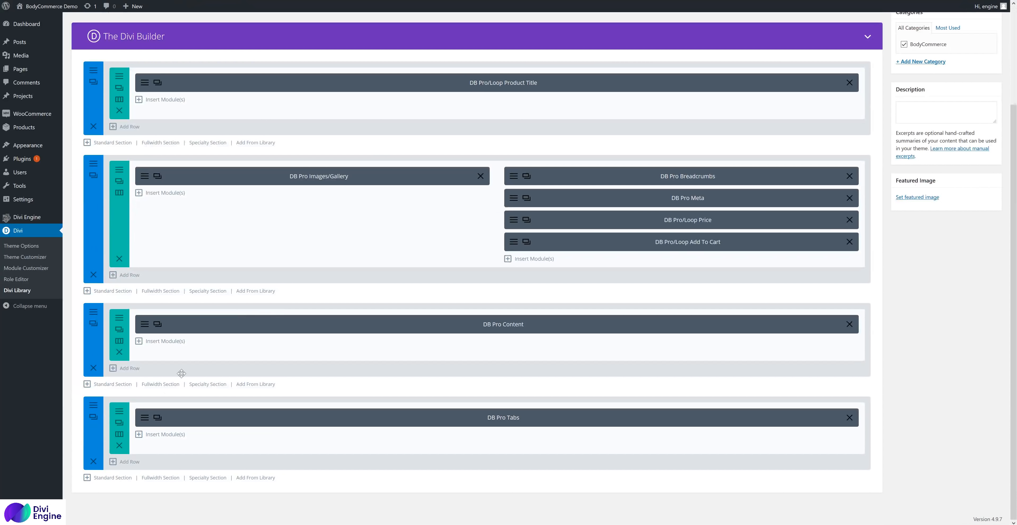
left_click(144, 419)
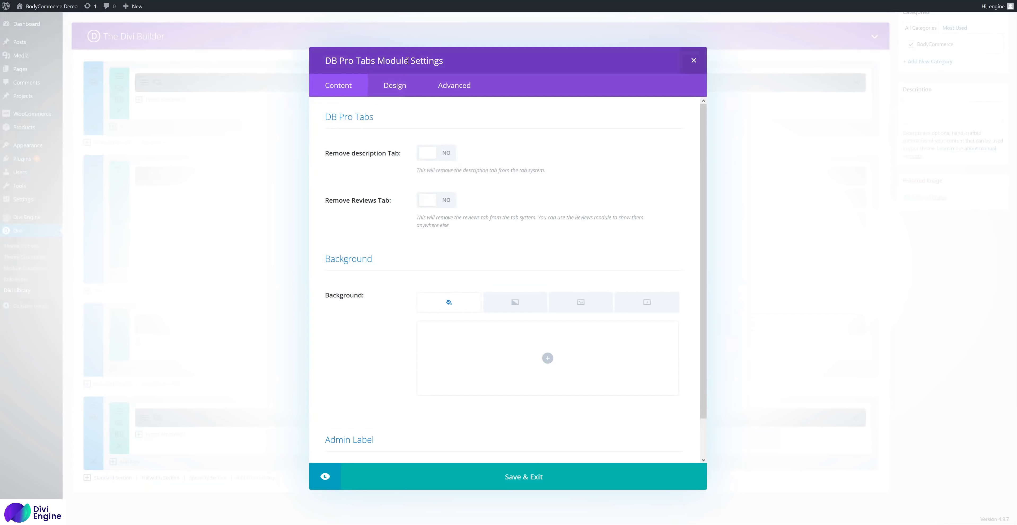
left_click_drag(355, 154, 399, 153)
left_click_drag(385, 201, 339, 200)
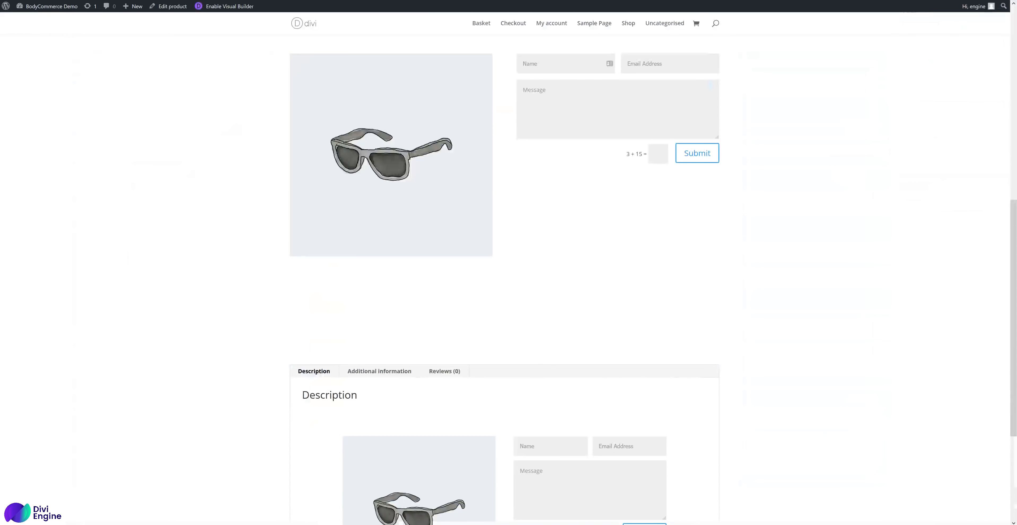
left_click(439, 371)
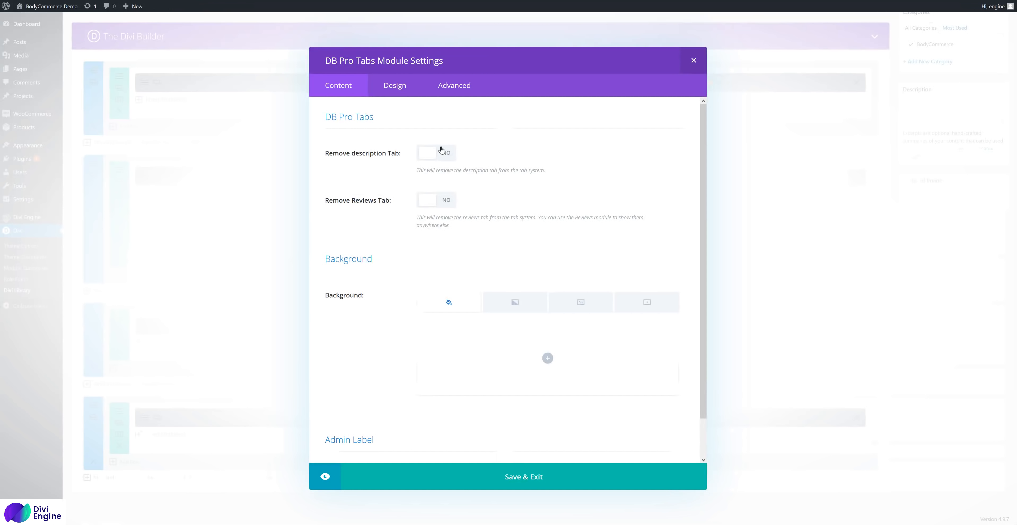
left_click(442, 152)
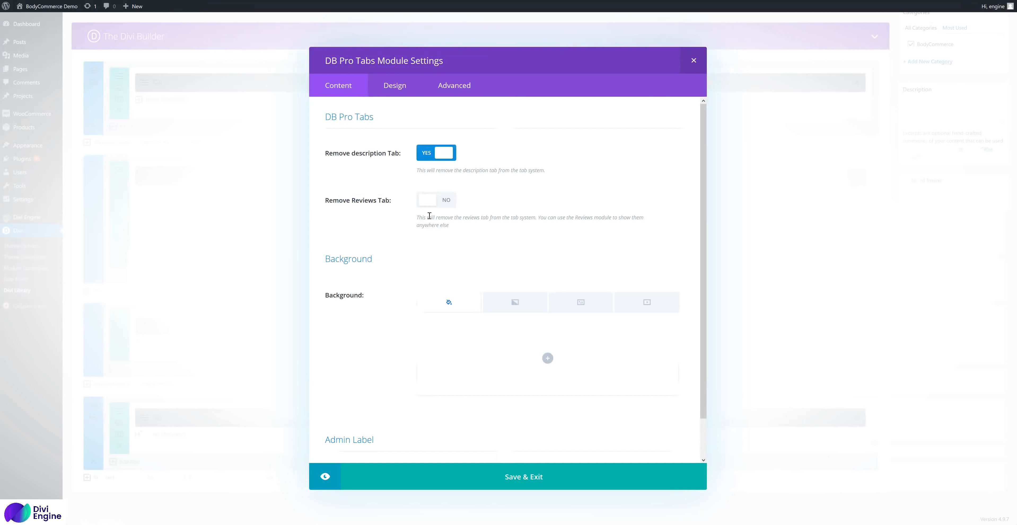
left_click(431, 200)
left_click(537, 477)
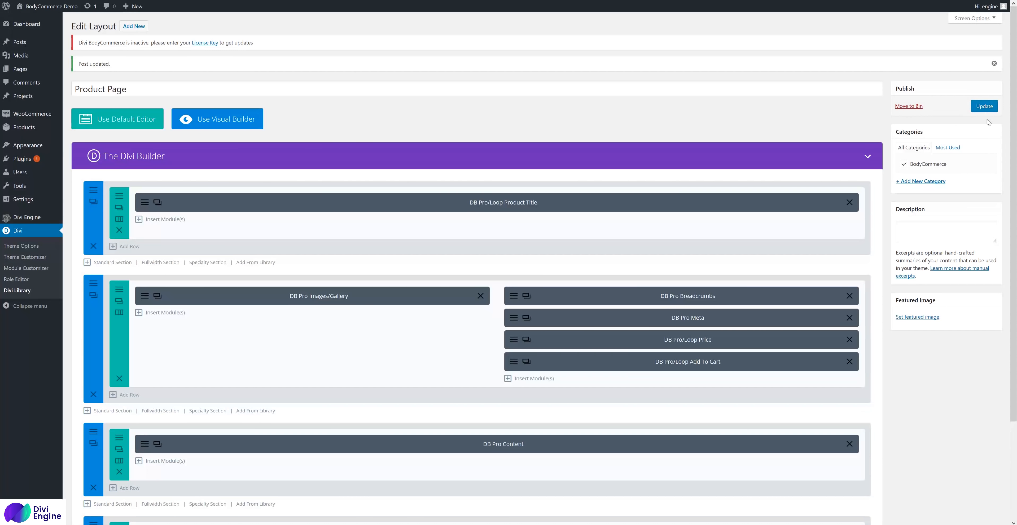
left_click(974, 105)
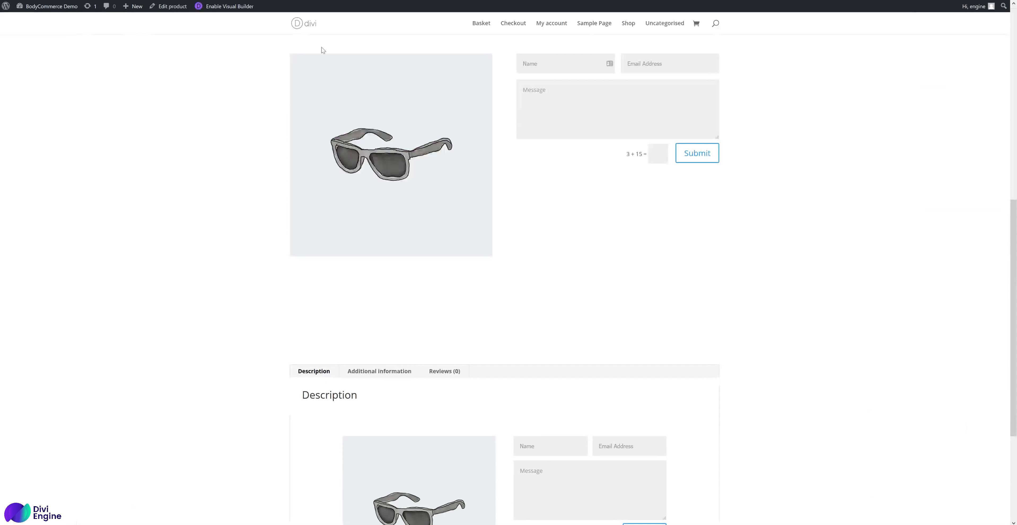
right_click(281, 206)
left_click(349, 216)
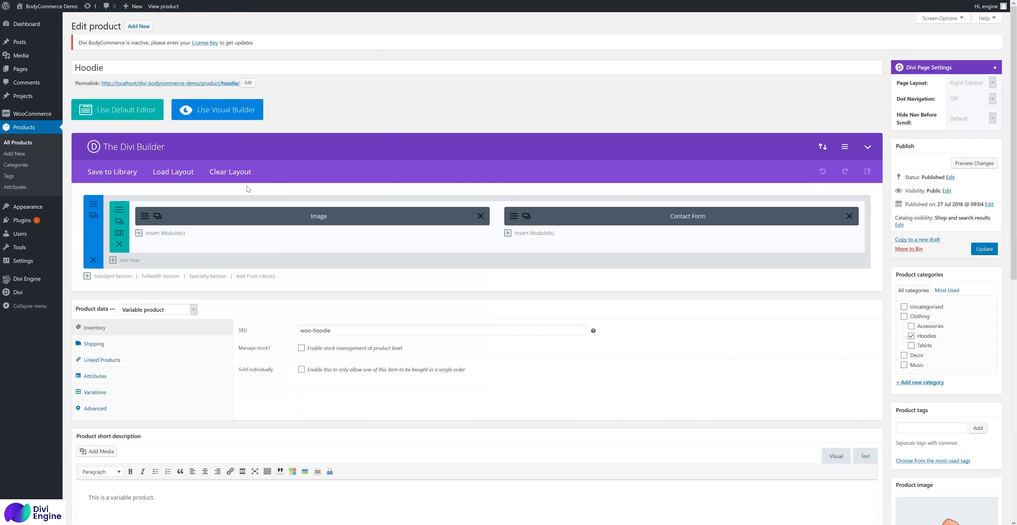
Step: In the Hoodie product's Custom Tab 1, set the title to FAQ and replace the placeholder content with "Is this product any good?"
scroll(248, 189, "down", 10)
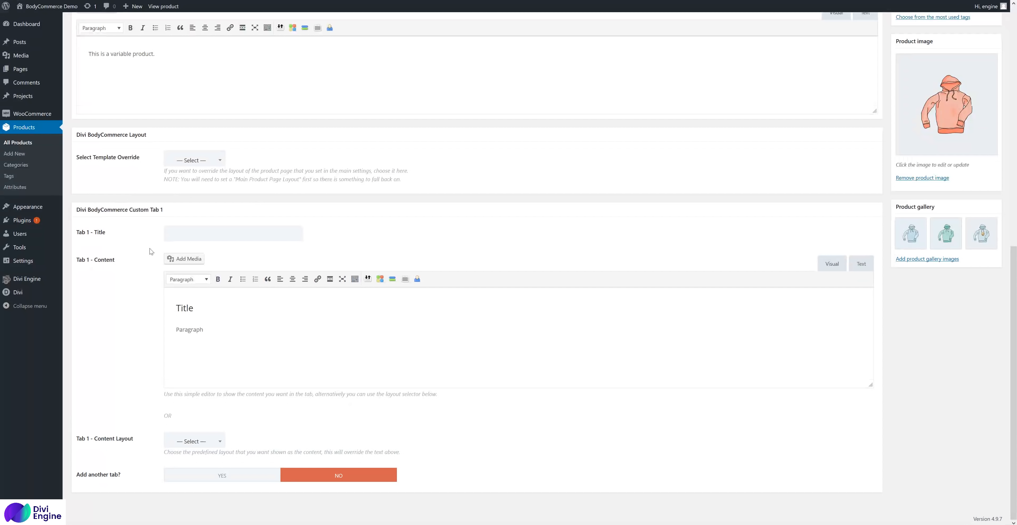
left_click(204, 234)
left_click_drag(213, 332, 144, 299)
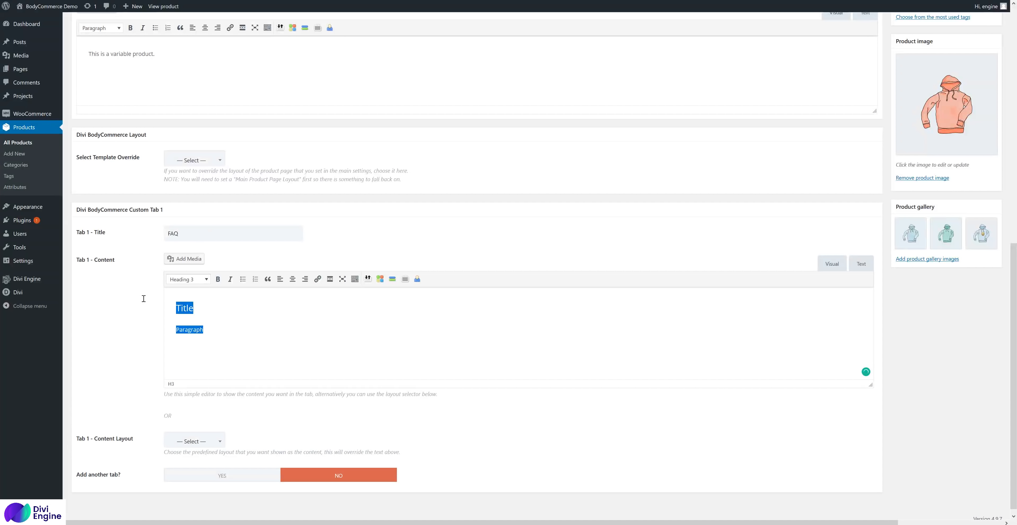
key("BackSpace")
type("Is this product any good?")
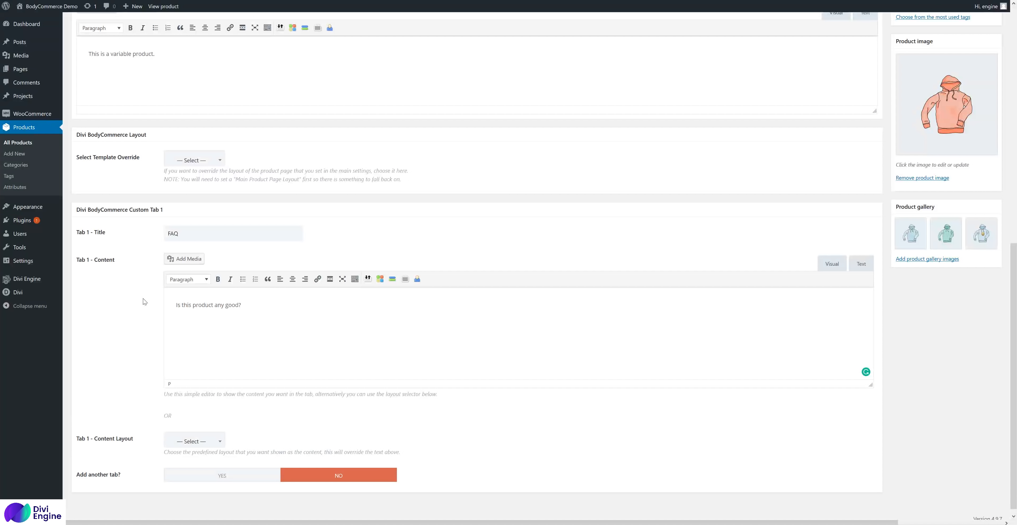
Step: Make the question in the Tab 1 content bold and add the answer "No" below it
left_click_drag(176, 305, 298, 298)
key("ctrl+b")
left_click(298, 305)
type("No")
scroll(181, 328, "down", 1)
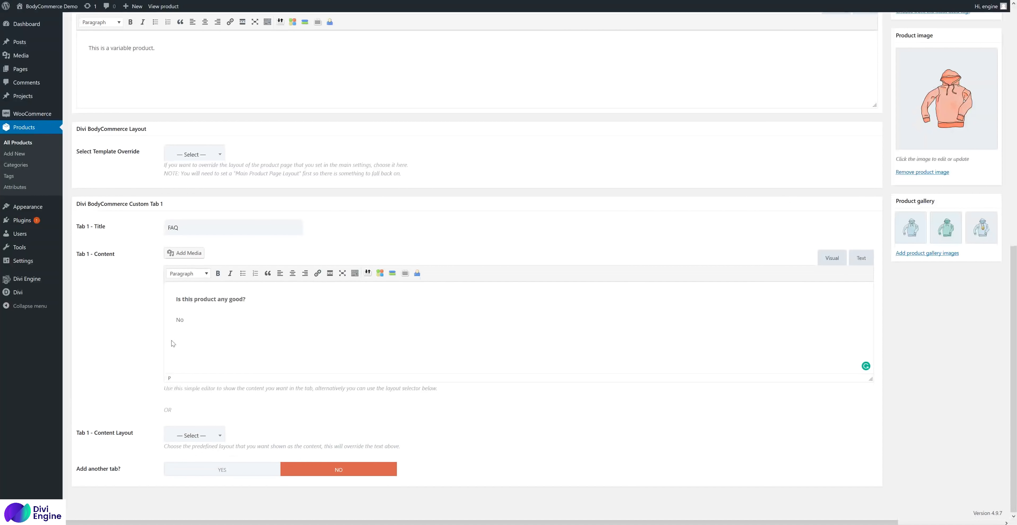
Step: Look through the predefined layouts offered for the Tab 1 - Content Layout option
left_click(187, 439)
scroll(198, 395, "down", 5)
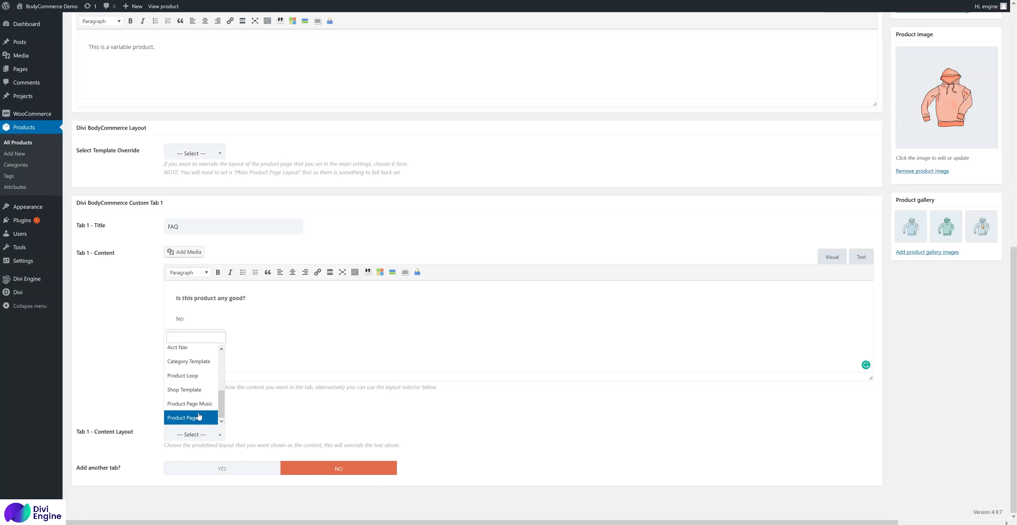
left_click(254, 431)
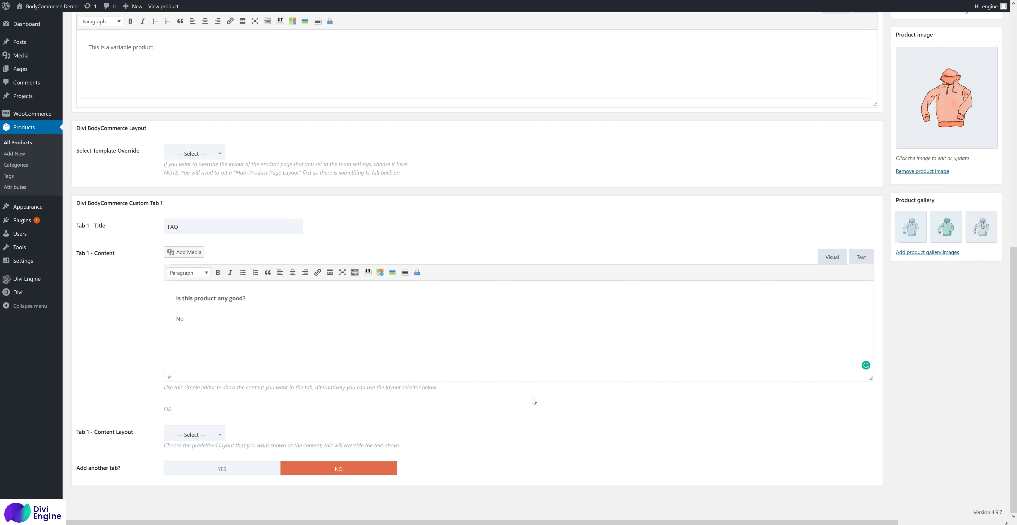
Step: Update the Hoodie product, reload its shop page, and view the FAQ tab's content
scroll(813, 183, "up", 6)
left_click(985, 65)
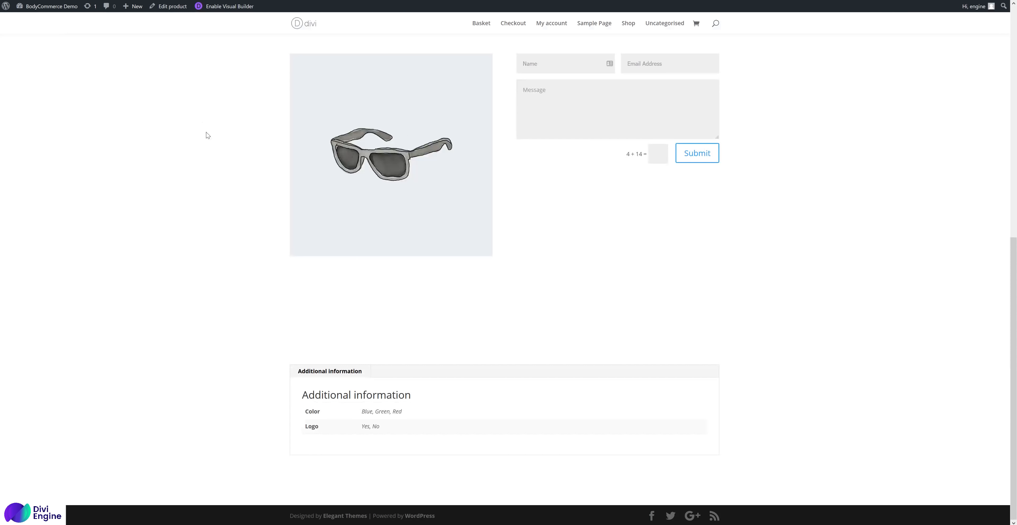
right_click(206, 132)
left_click(268, 140)
left_click(383, 375)
left_click(354, 401)
left_click(380, 403)
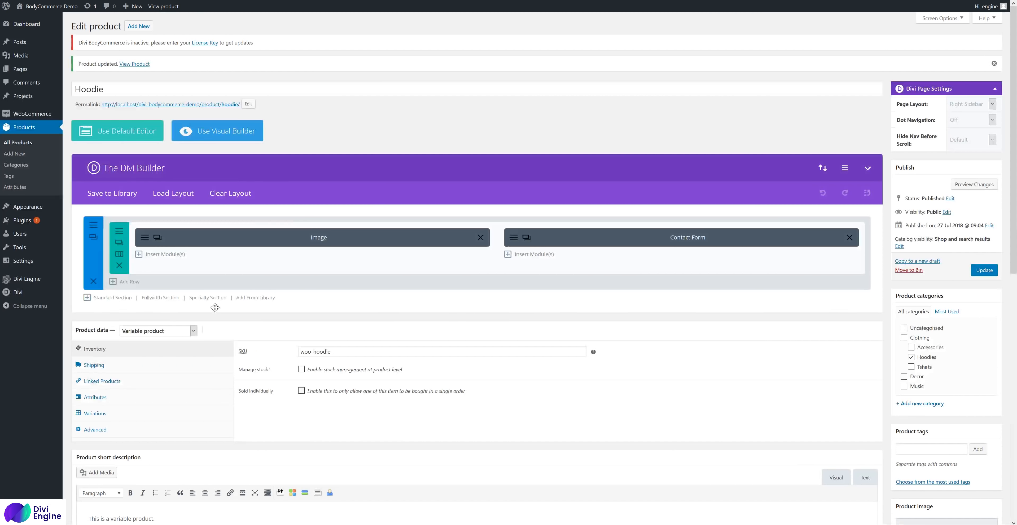
Step: Set the Hoodie product's Tab 1 - Content Layout to Product Page Music
scroll(215, 307, "down", 10)
left_click(199, 440)
scroll(202, 422, "down", 5)
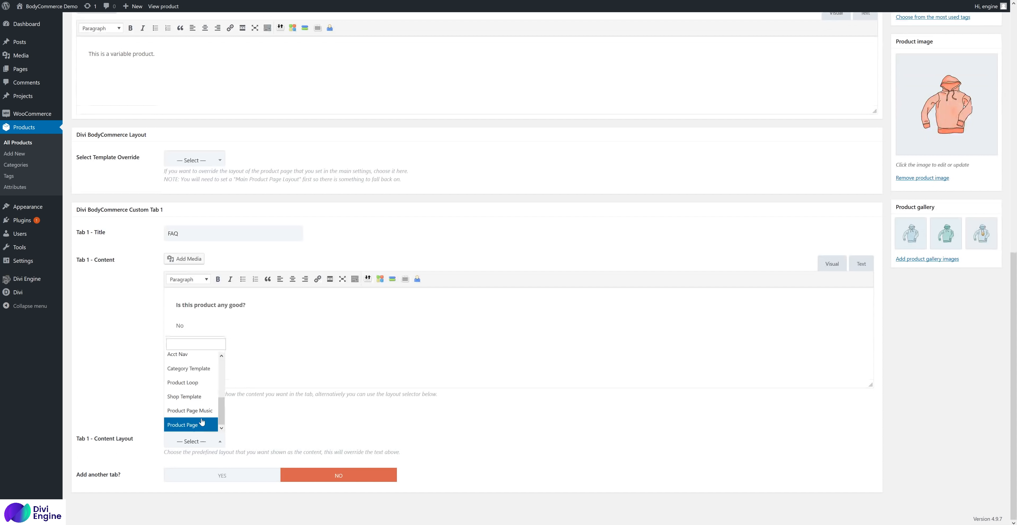
left_click(186, 411)
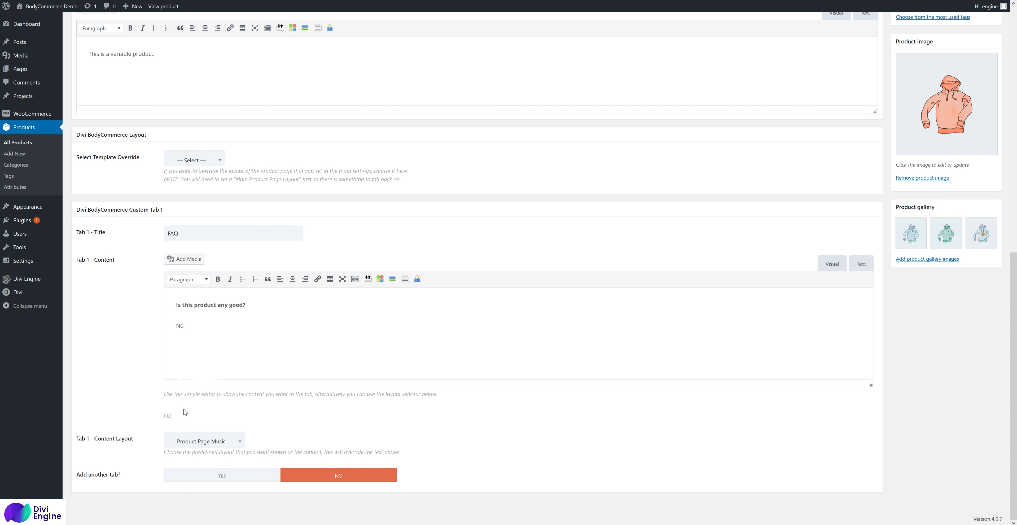
scroll(628, 414, "up", 5)
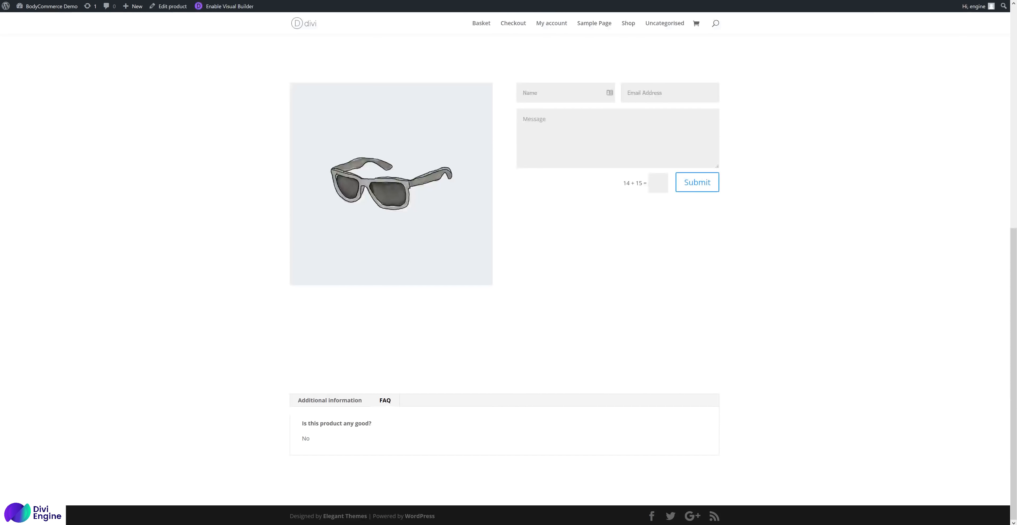
Step: Reload the Hoodie's shop page and view the FAQ tab's content
right_click(269, 185)
left_click(269, 184)
left_click(386, 403)
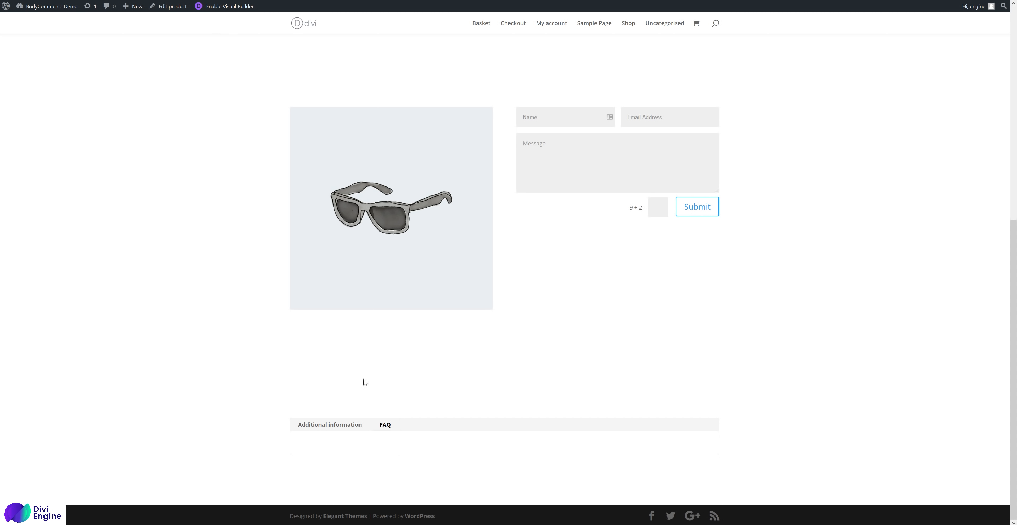
left_click(338, 432)
left_click(386, 430)
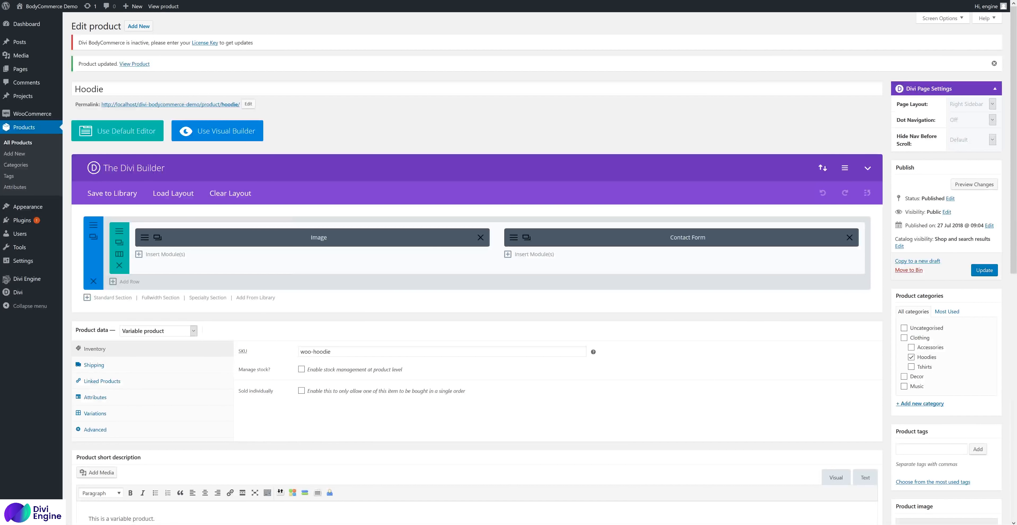
Step: Enable another custom tab for the Hoodie product and title Tab 2 "Documentation"
scroll(257, 374, "down", 10)
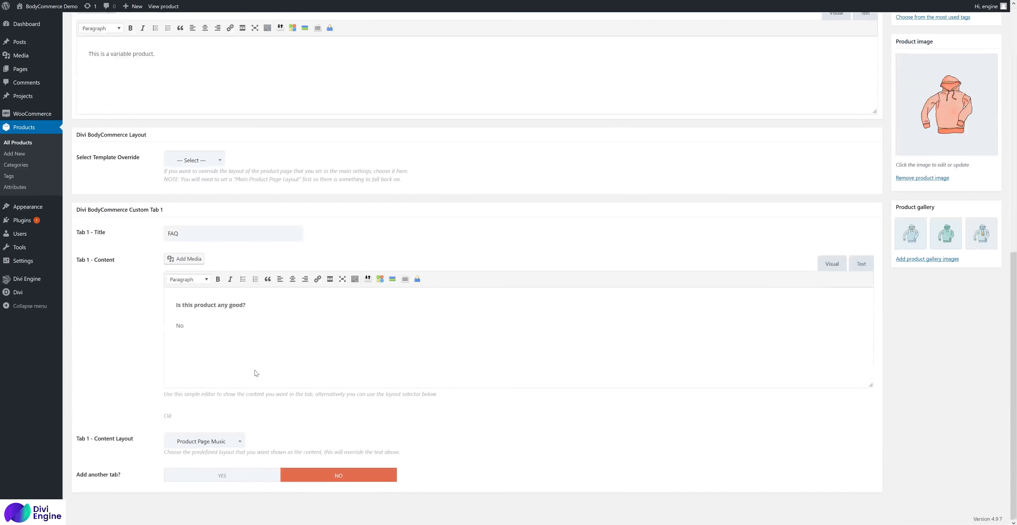
left_click(250, 477)
scroll(272, 395, "down", 5)
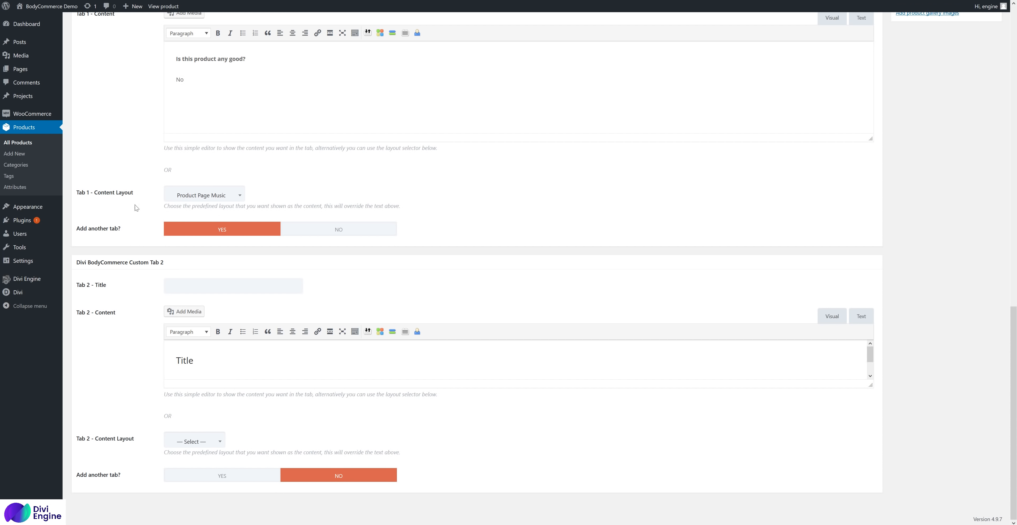
scroll(300, 470, "up", 4)
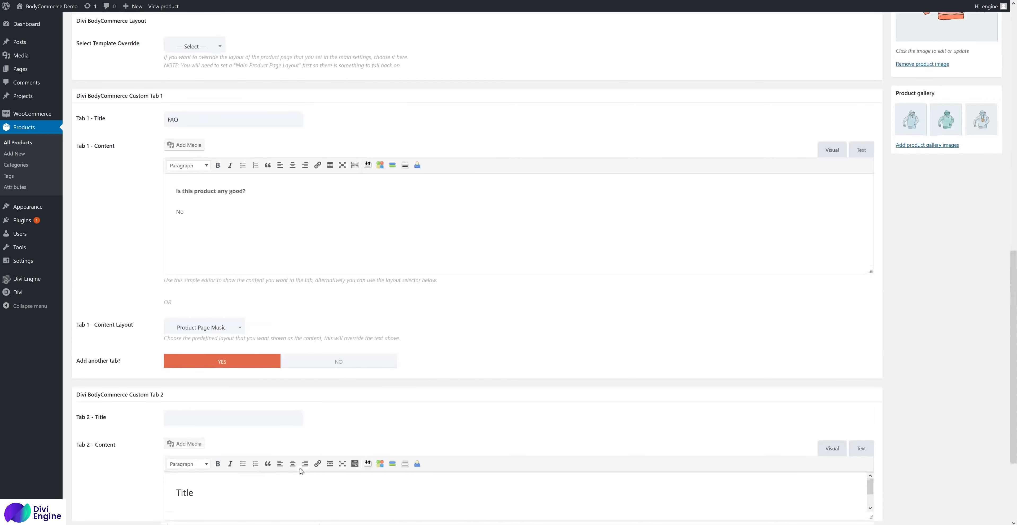
scroll(299, 469, "down", 2)
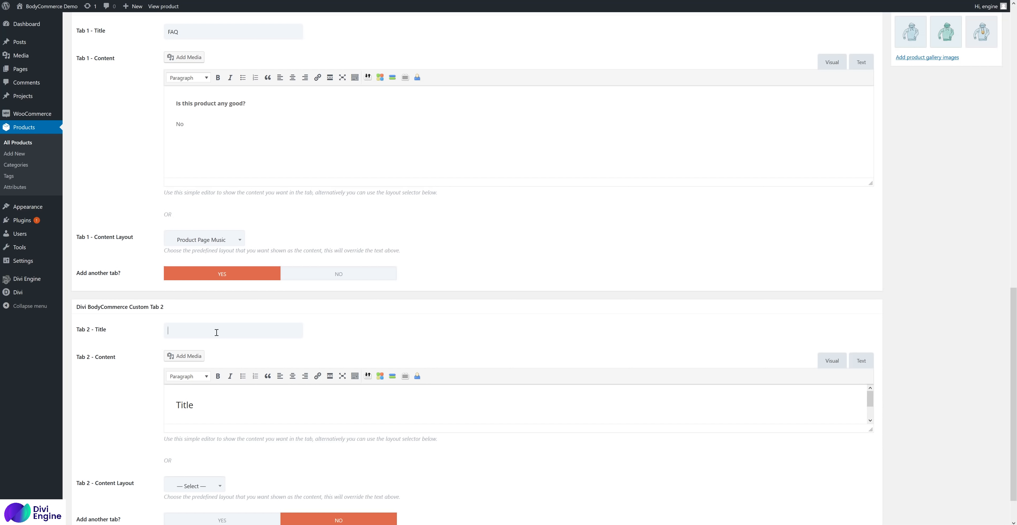
type("mentation")
scroll(221, 405, "down", 2)
scroll(221, 404, "up", 2)
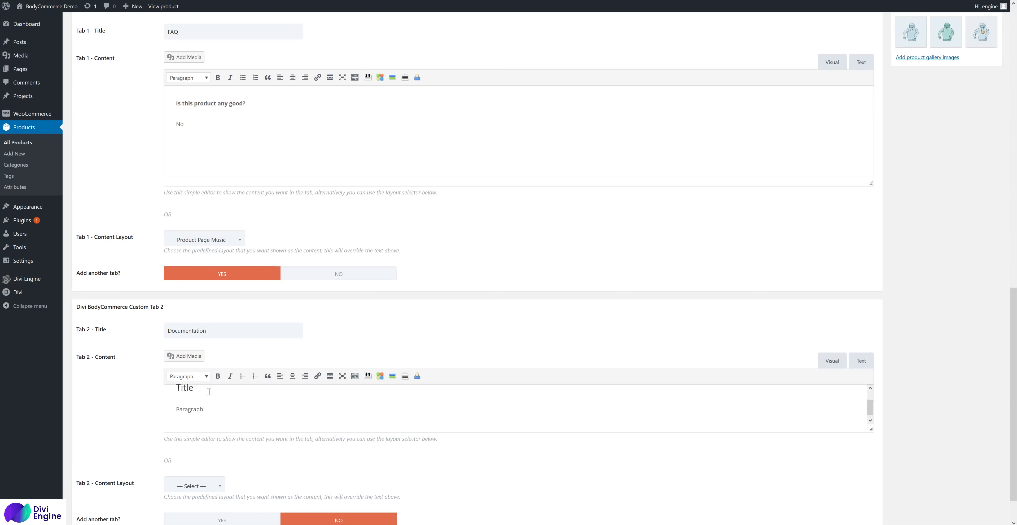
Step: Update the Hoodie product and reload its shop page
scroll(844, 308, "up", 10)
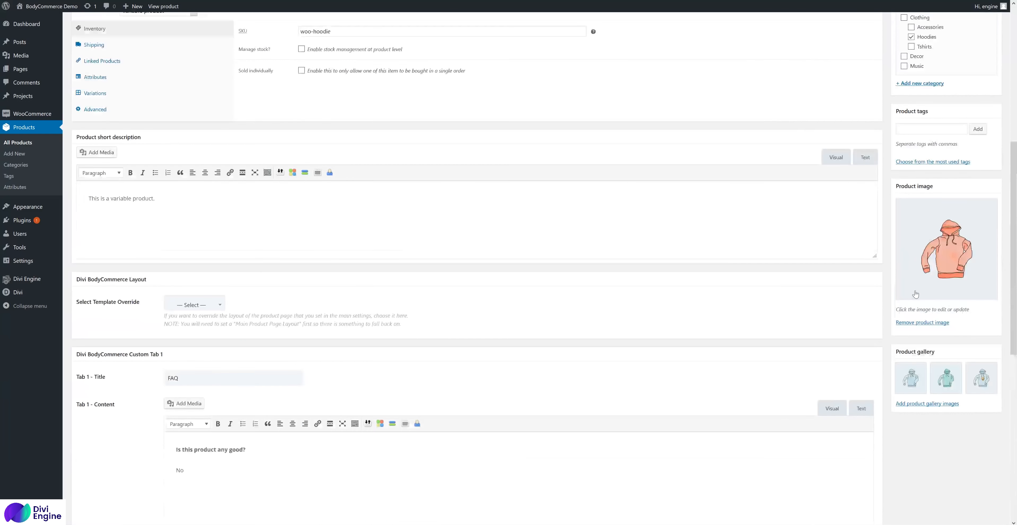
left_click(979, 49)
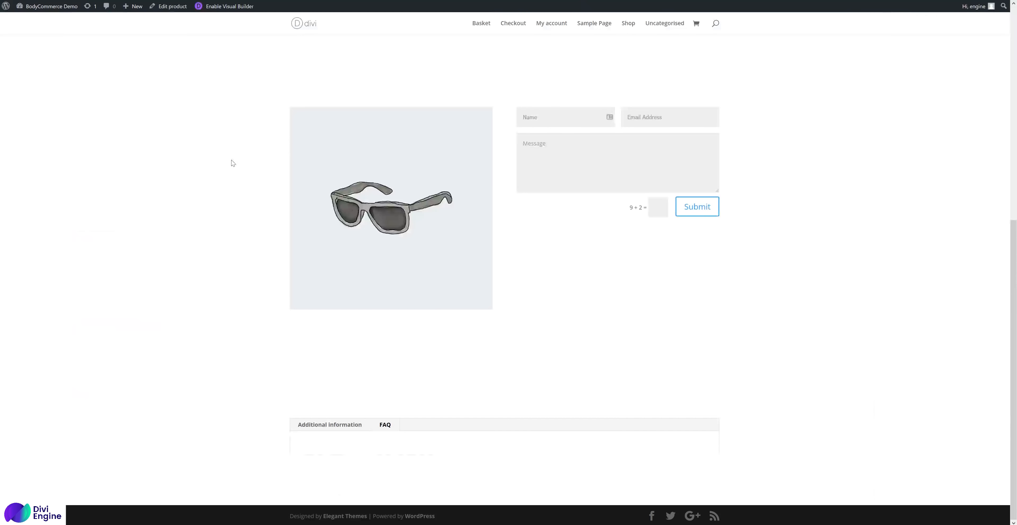
right_click(231, 160)
left_click(285, 169)
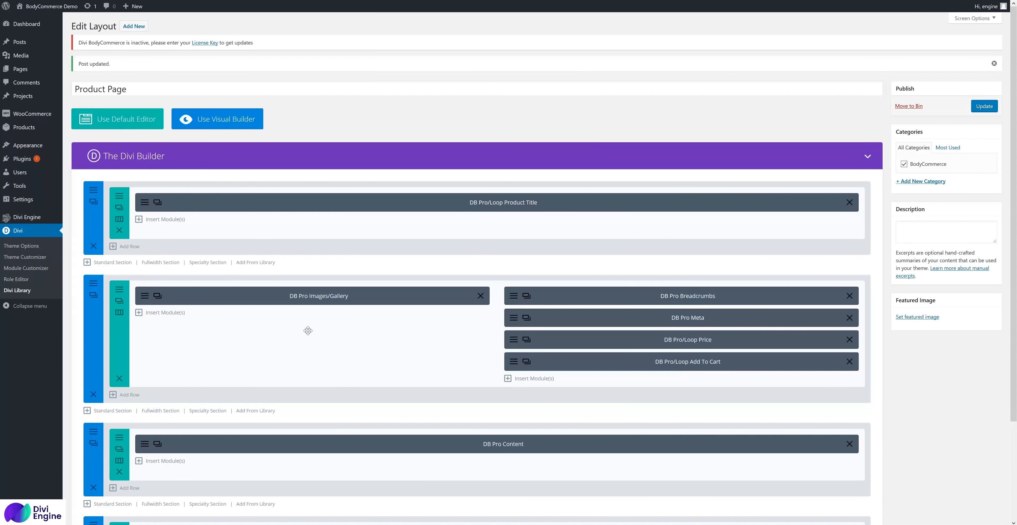
Step: Add a single-column row under the images/gallery row of the Product Page layout and insert a DB Pro Reviews module in it
scroll(272, 333, "down", 3)
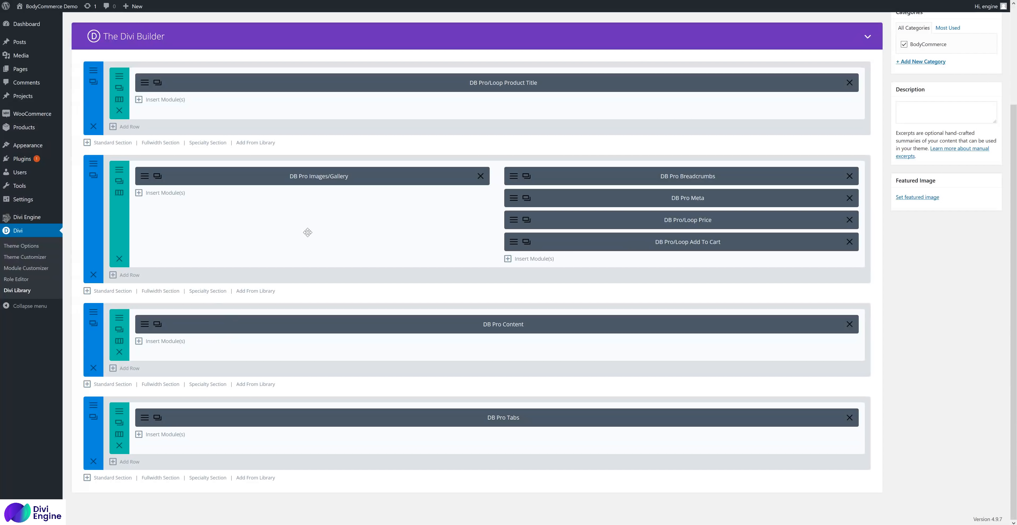
left_click(124, 274)
left_click(398, 152)
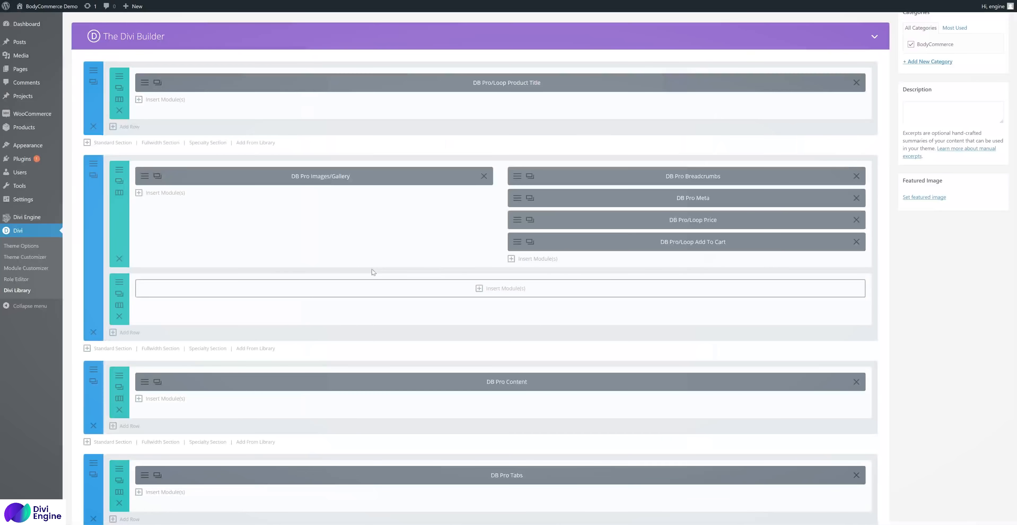
left_click(372, 286)
scroll(510, 307, "down", 6)
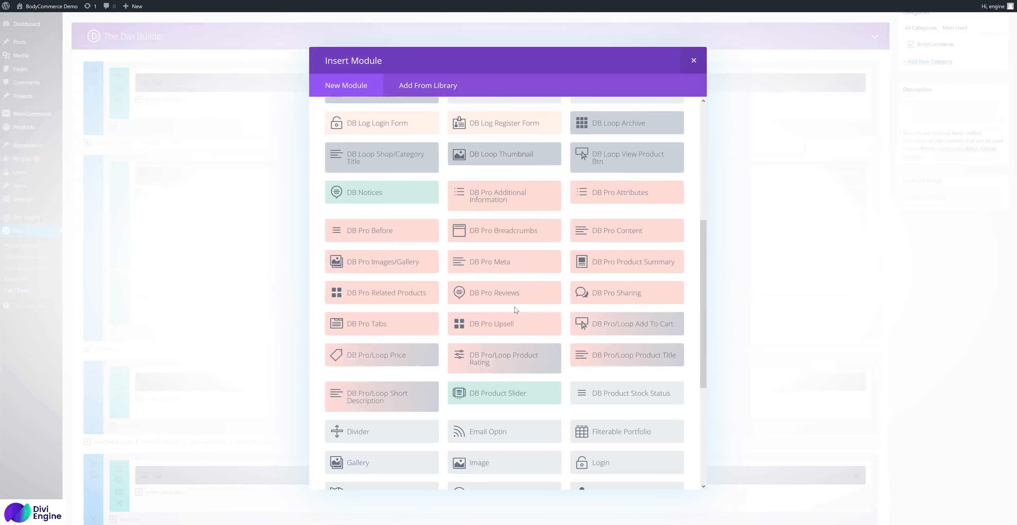
left_click(518, 294)
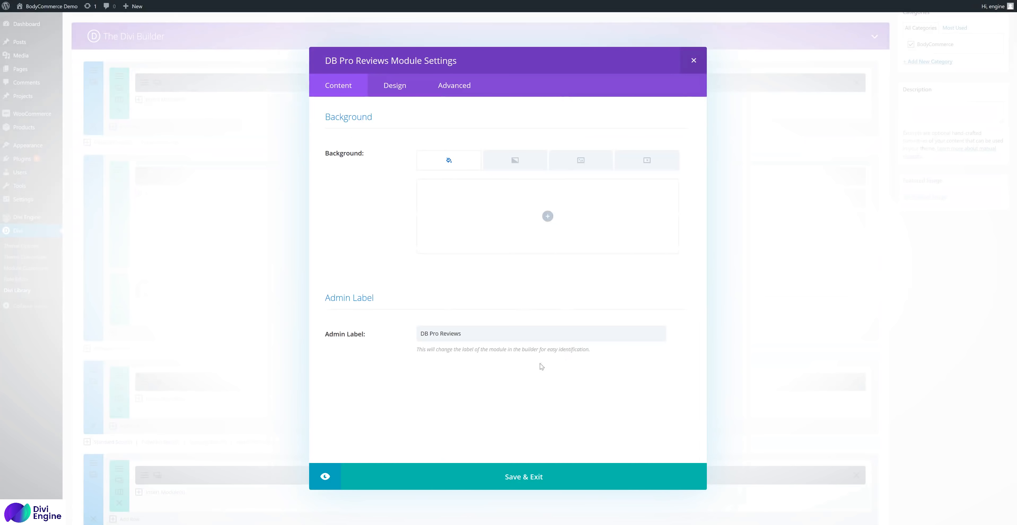
left_click(594, 481)
Step: Update the Product Page layout, then reload the Hoodie's shop page and check its reviews section and product tabs
scroll(938, 128, "up", 3)
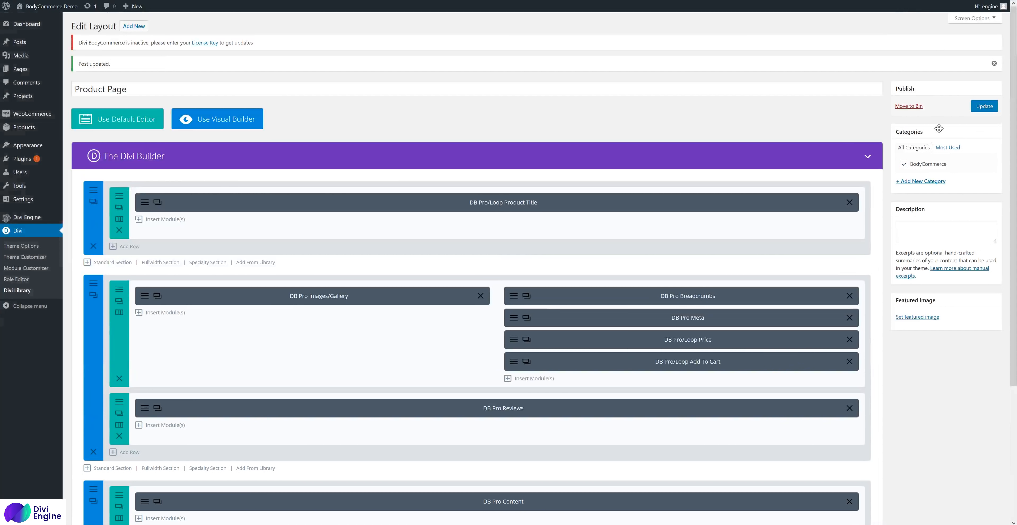
left_click(989, 109)
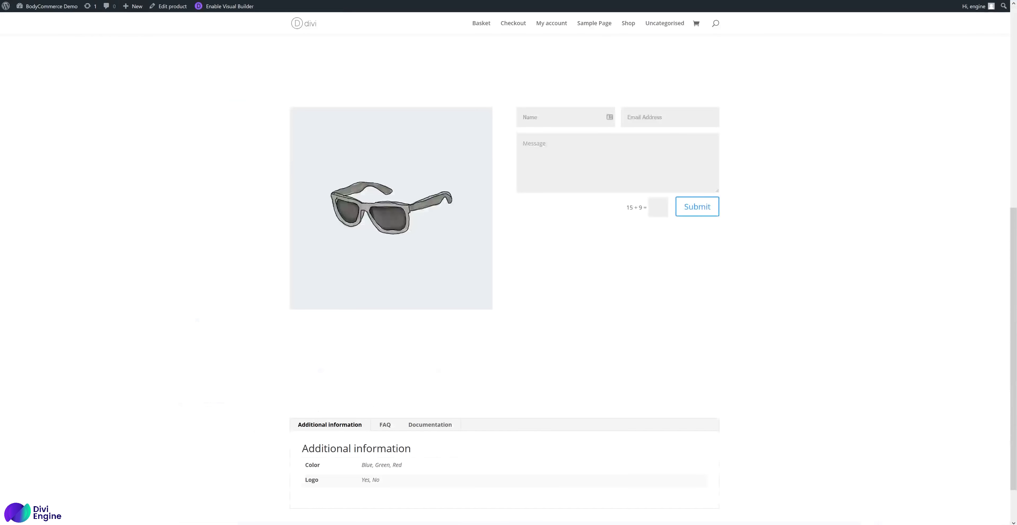
right_click(222, 128)
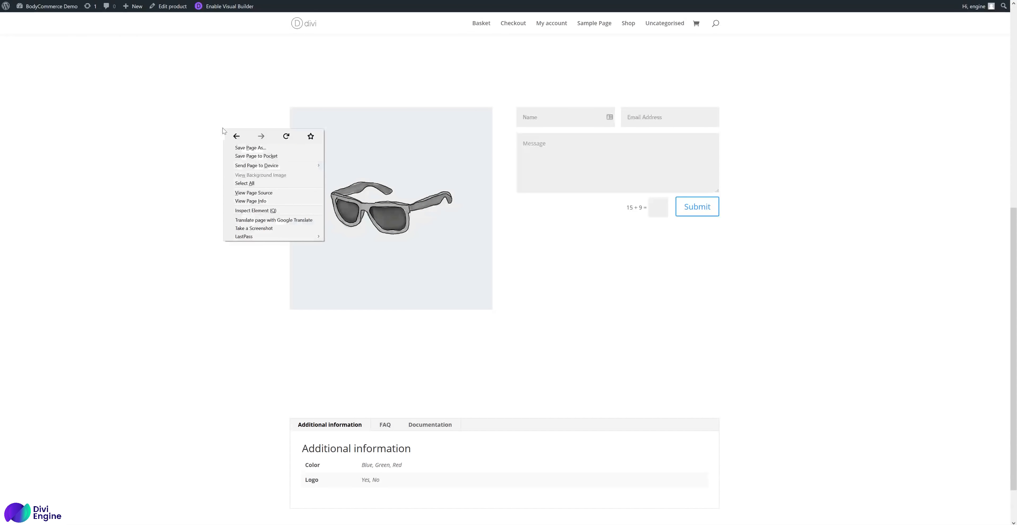
left_click(287, 136)
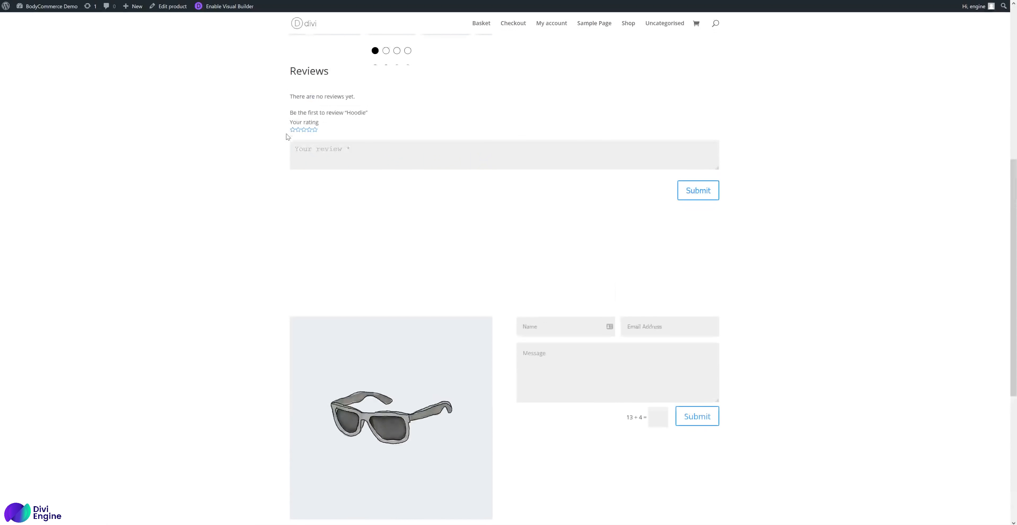
scroll(287, 134, "up", 8)
scroll(292, 146, "down", 3)
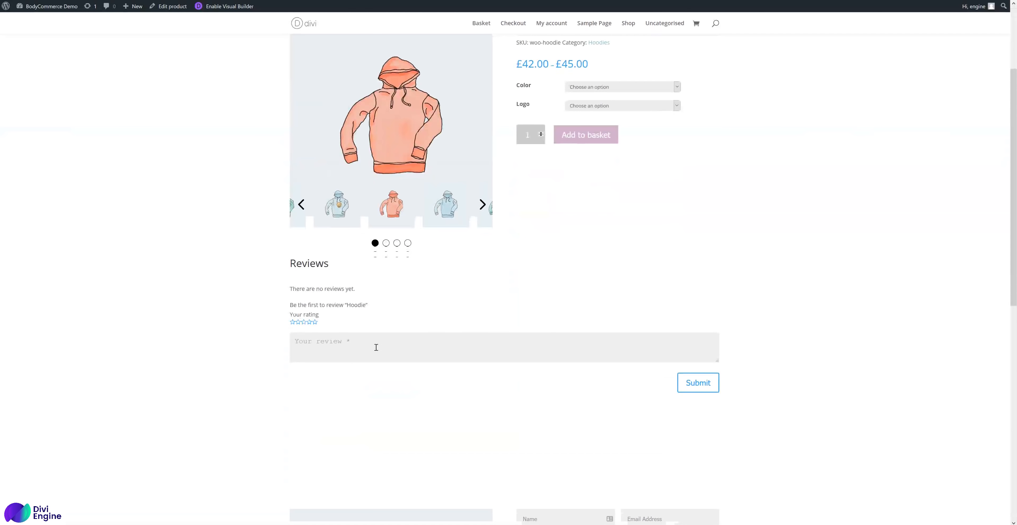
scroll(316, 399, "down", 10)
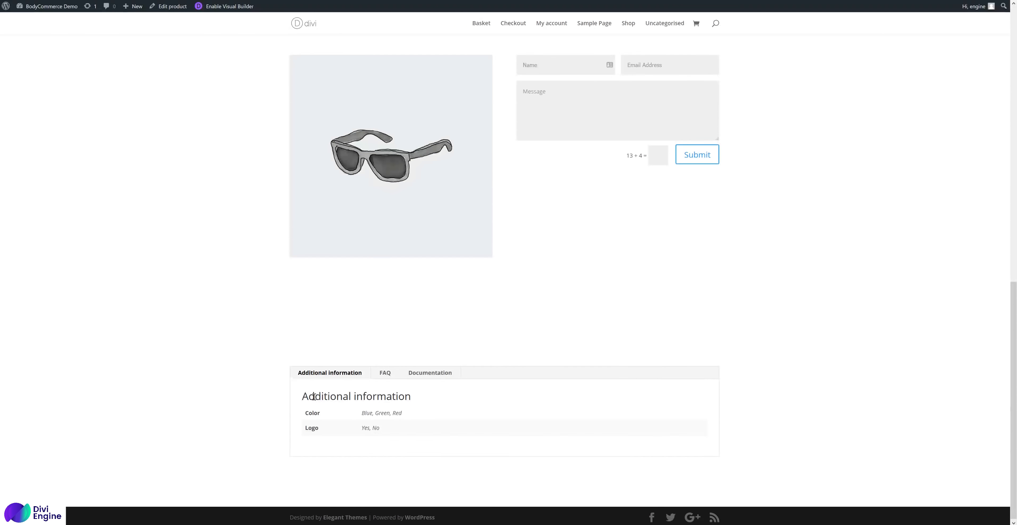
scroll(313, 397, "up", 13)
scroll(313, 398, "down", 13)
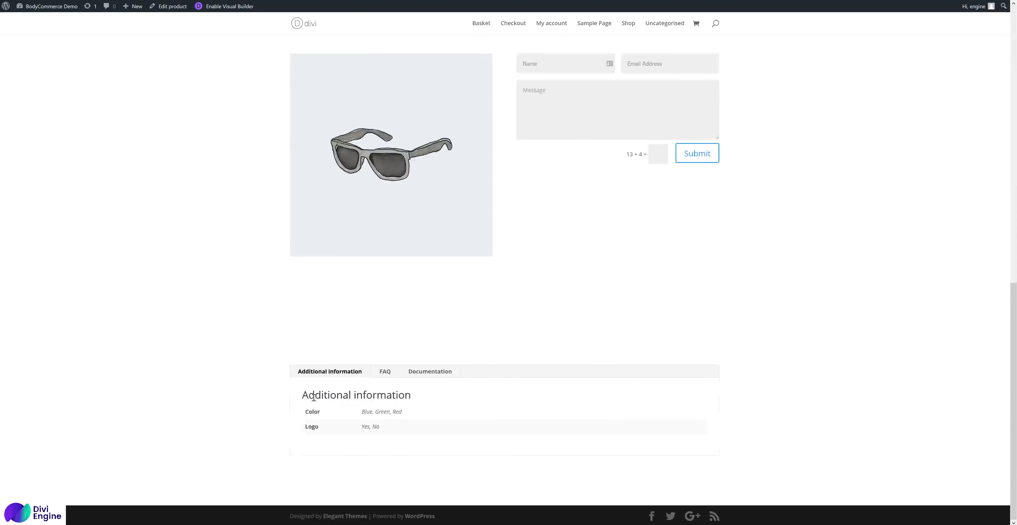
scroll(313, 398, "up", 8)
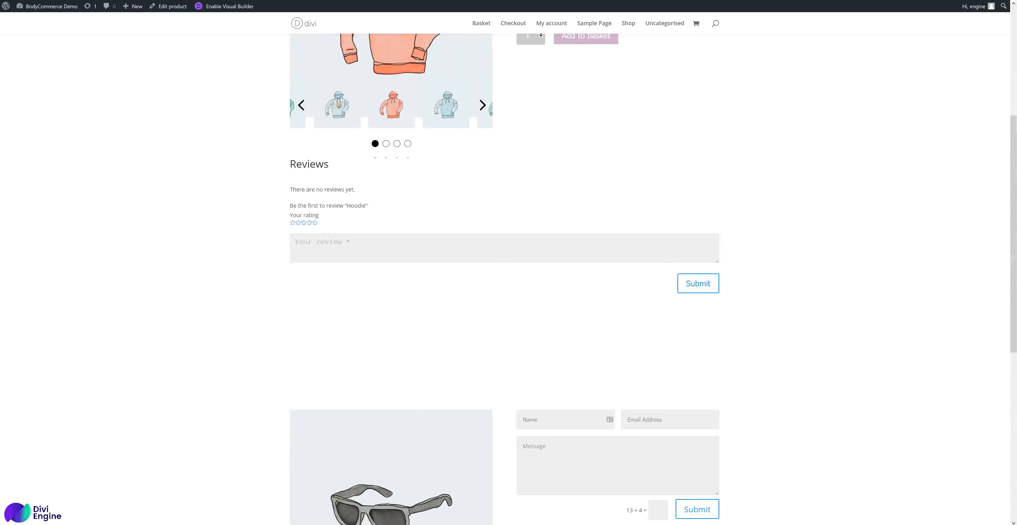
Step: Open the Hoodie product for editing and go to its BodyCommerce layout and custom tab settings
left_click(170, 6)
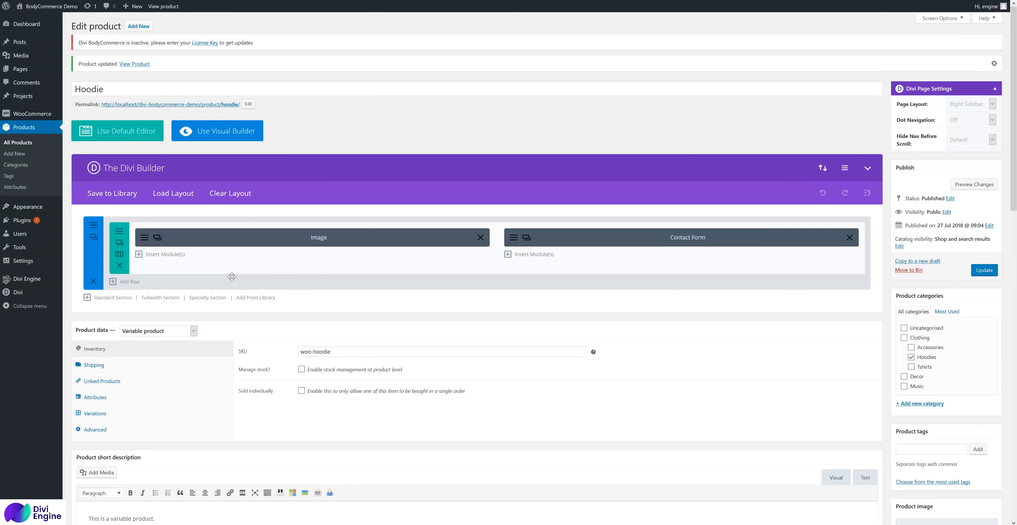
scroll(232, 277, "down", 3)
scroll(231, 282, "down", 4)
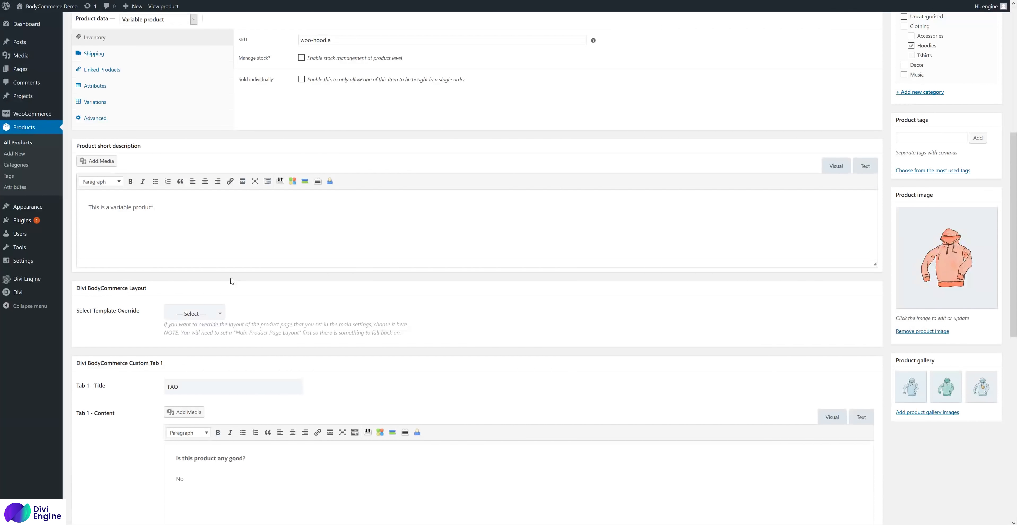
scroll(232, 281, "down", 2)
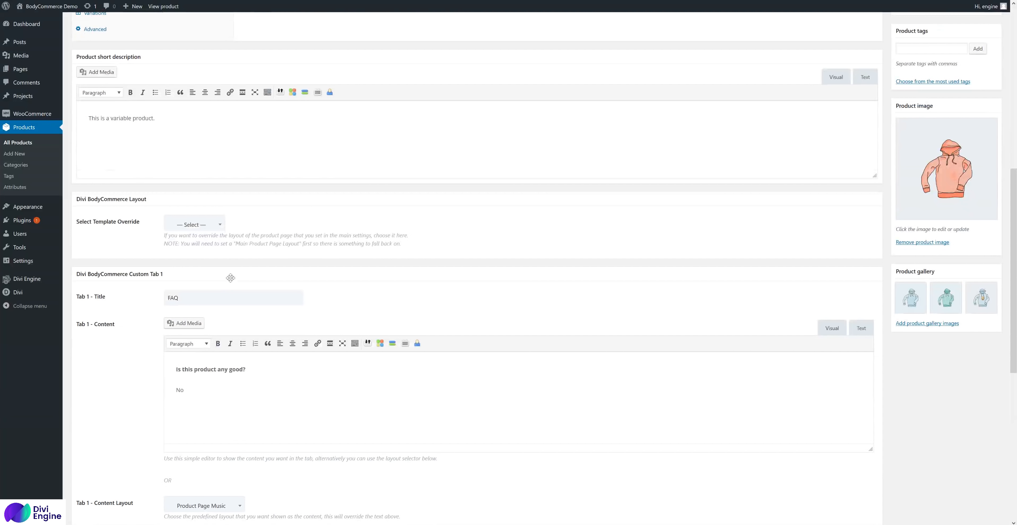